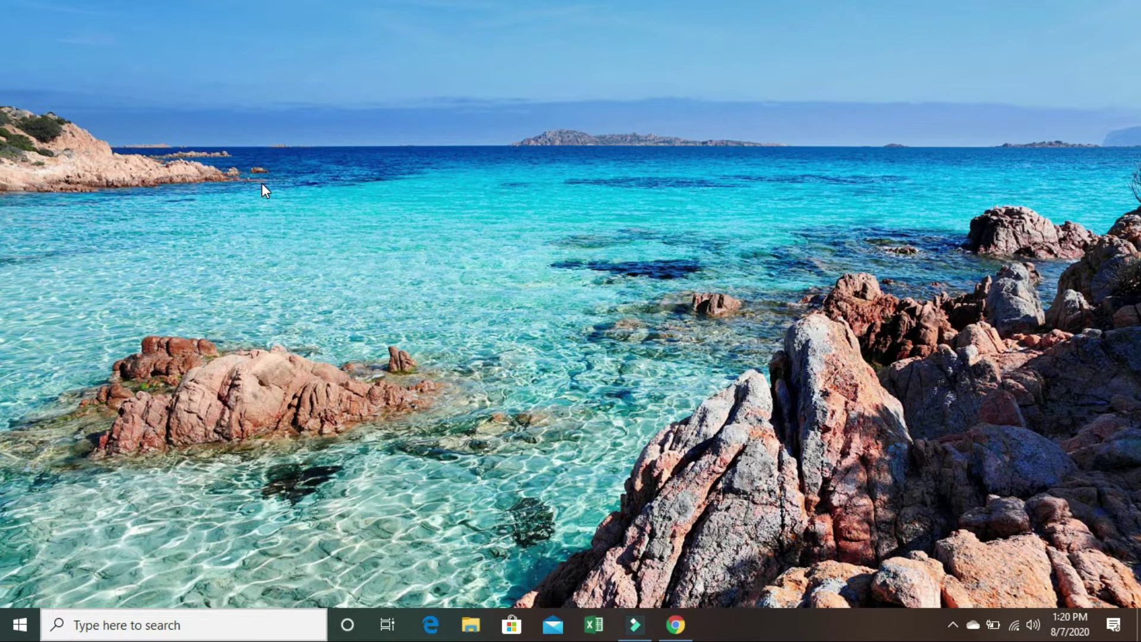
# Open Excel in a maximized window and create a blank workbook.
pyautogui.click(588, 623)
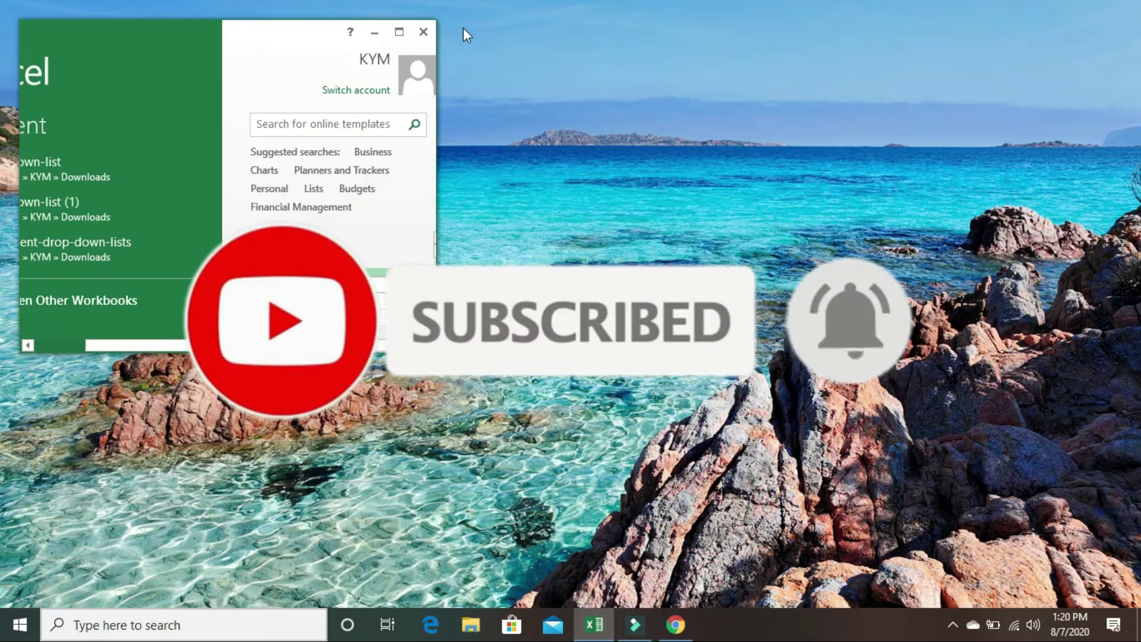
pyautogui.click(399, 32)
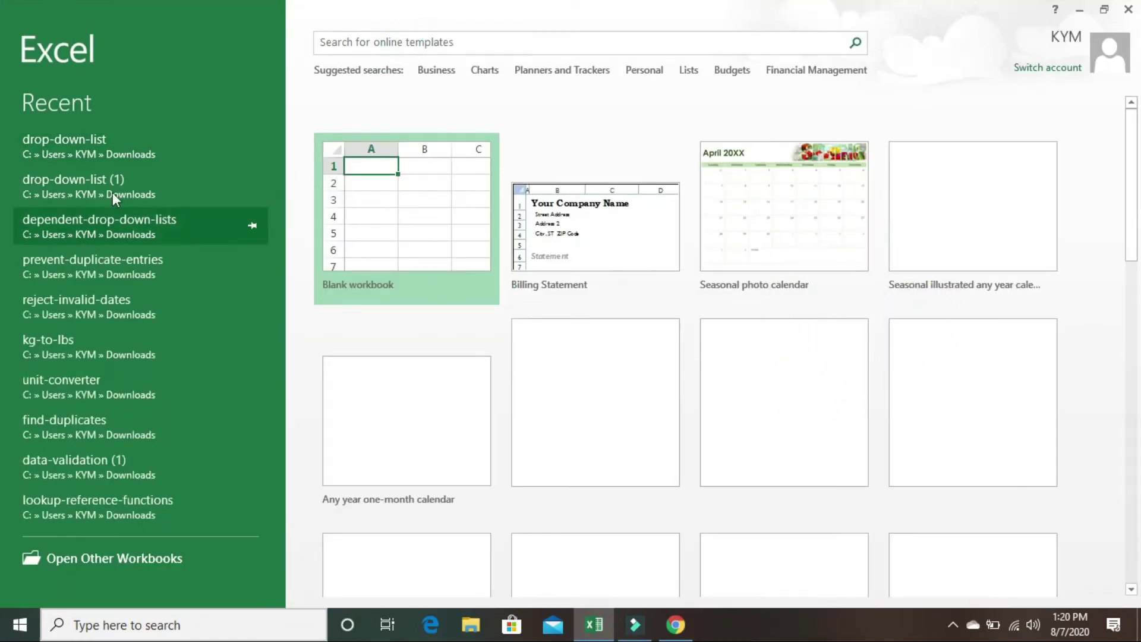
pyautogui.click(382, 221)
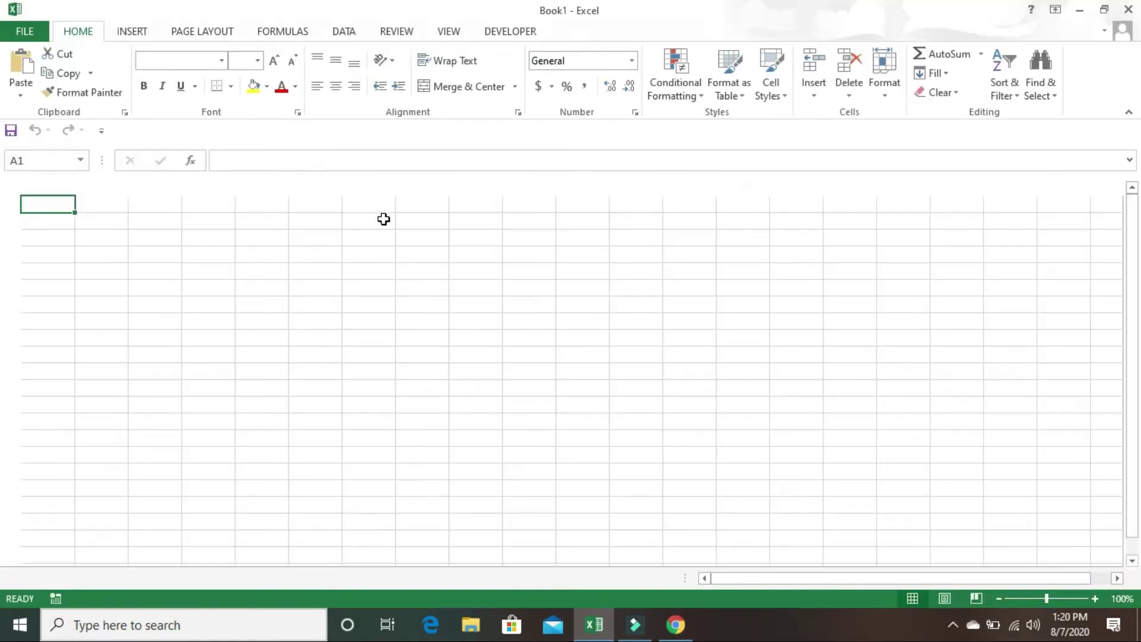
pyautogui.keyDown('ctrl'); pyautogui.scroll(7, 266, 253); pyautogui.keyUp('ctrl')
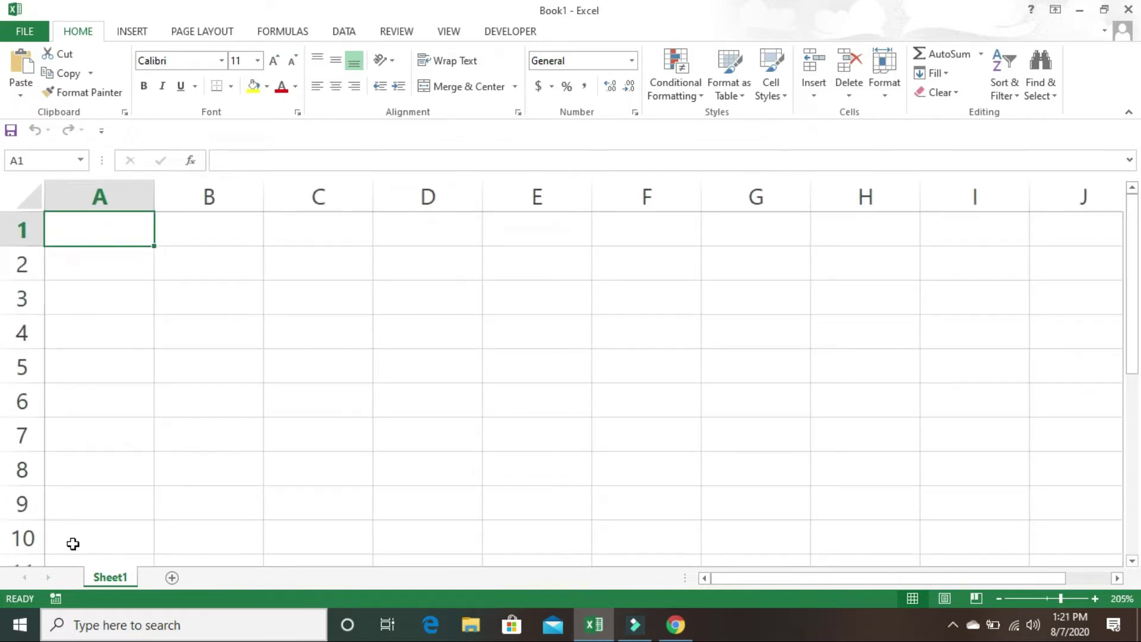
# Add a second worksheet to the workbook, keeping its default name.
pyautogui.doubleClick(171, 578)
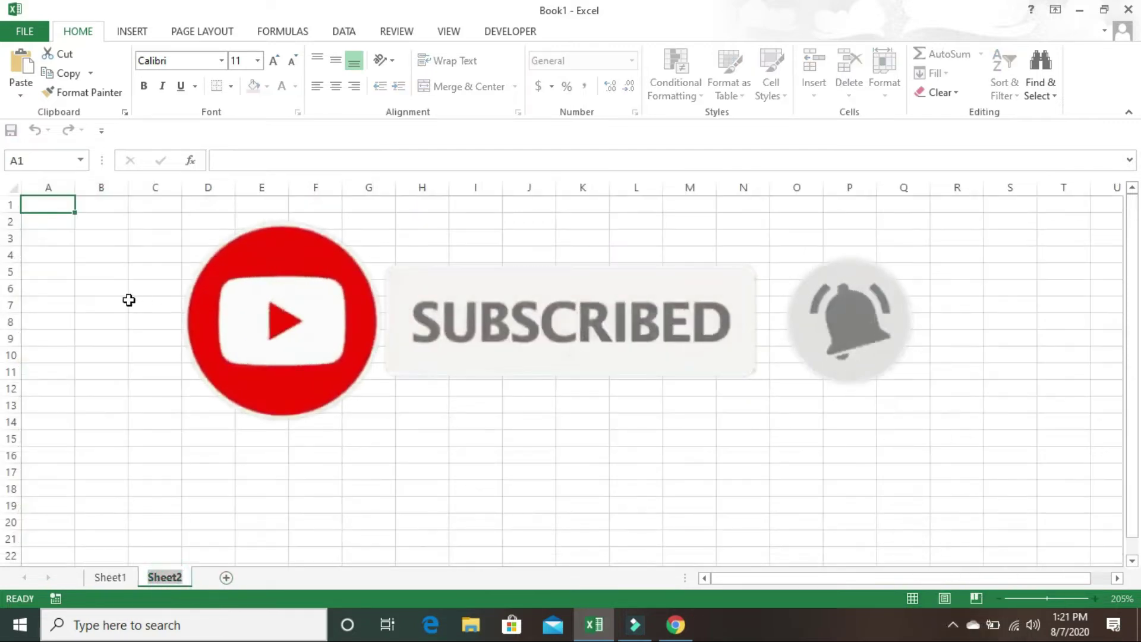
pyautogui.click(307, 489)
pyautogui.scroll(6, 307, 491)
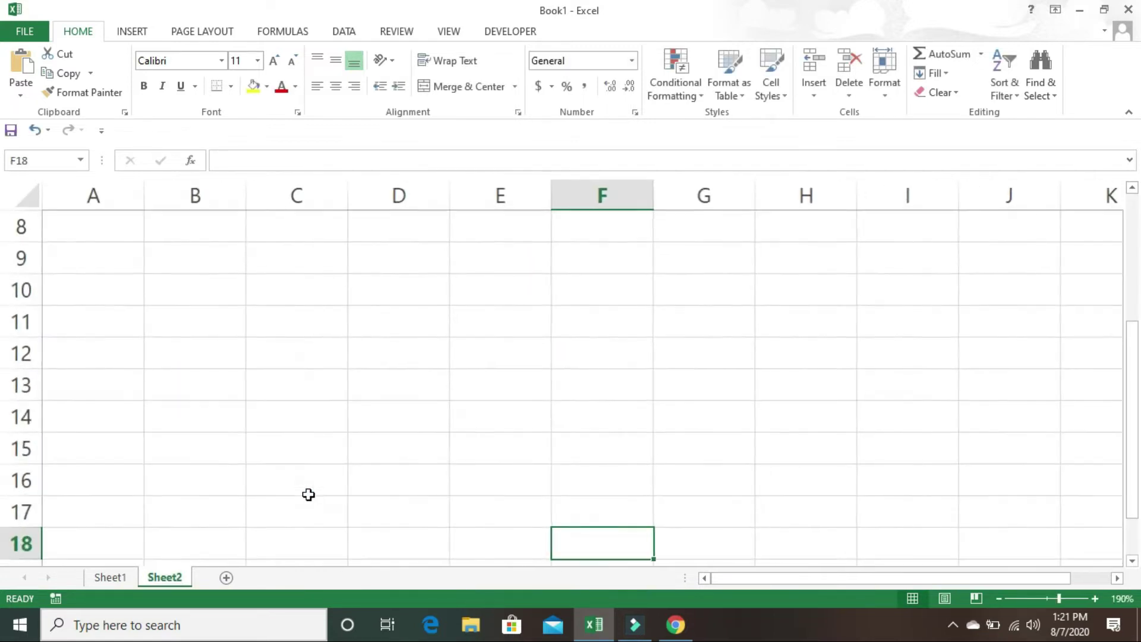
pyautogui.scroll(-1, 308, 495)
pyautogui.scroll(2, 309, 497)
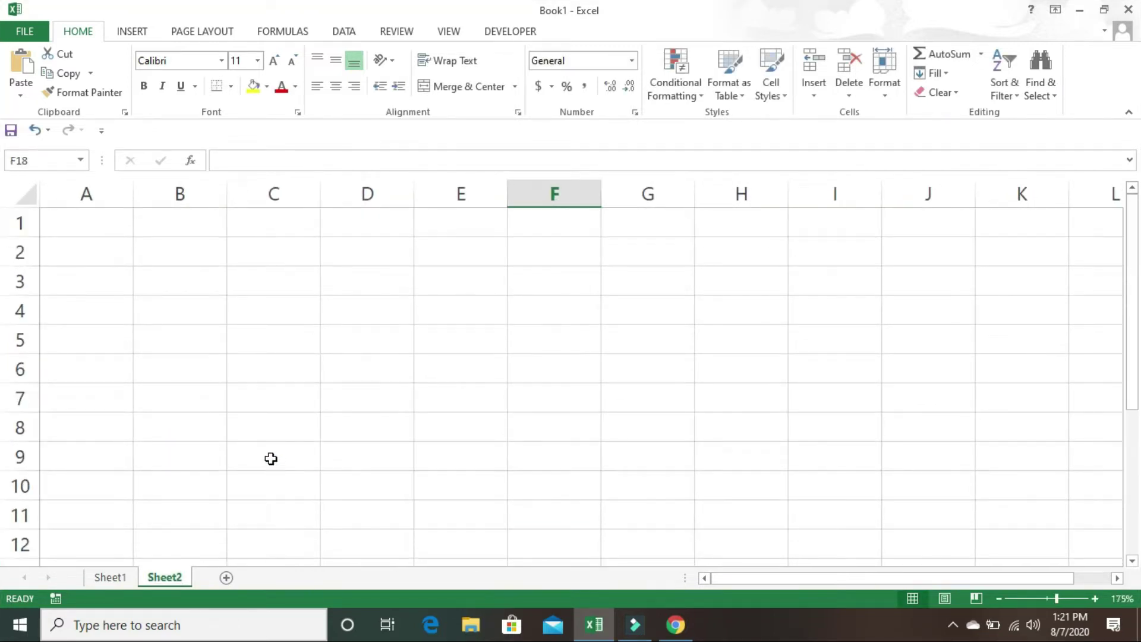
# Rename the first worksheet, Sheet1, as hdd.
pyautogui.doubleClick(111, 580)
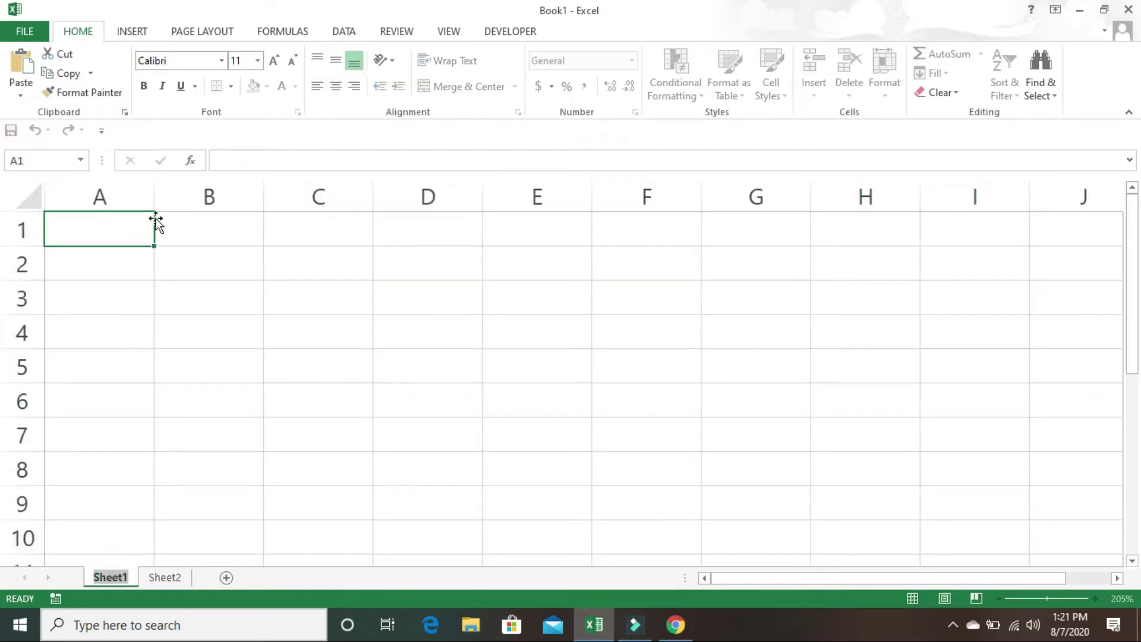
pyautogui.write('hdd')
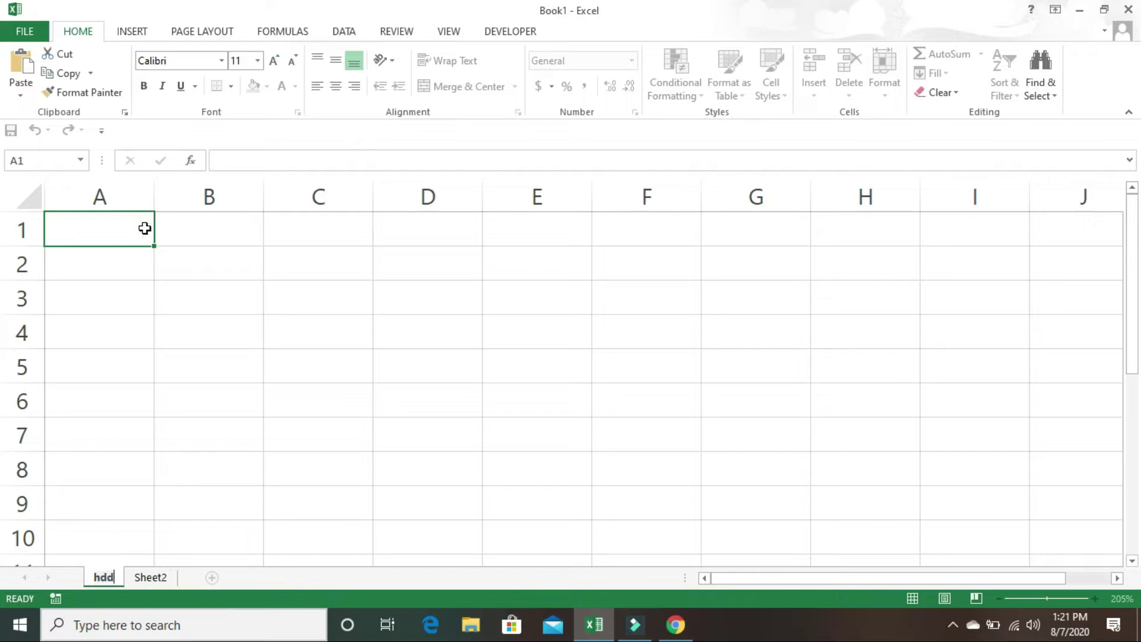
pyautogui.click(136, 231)
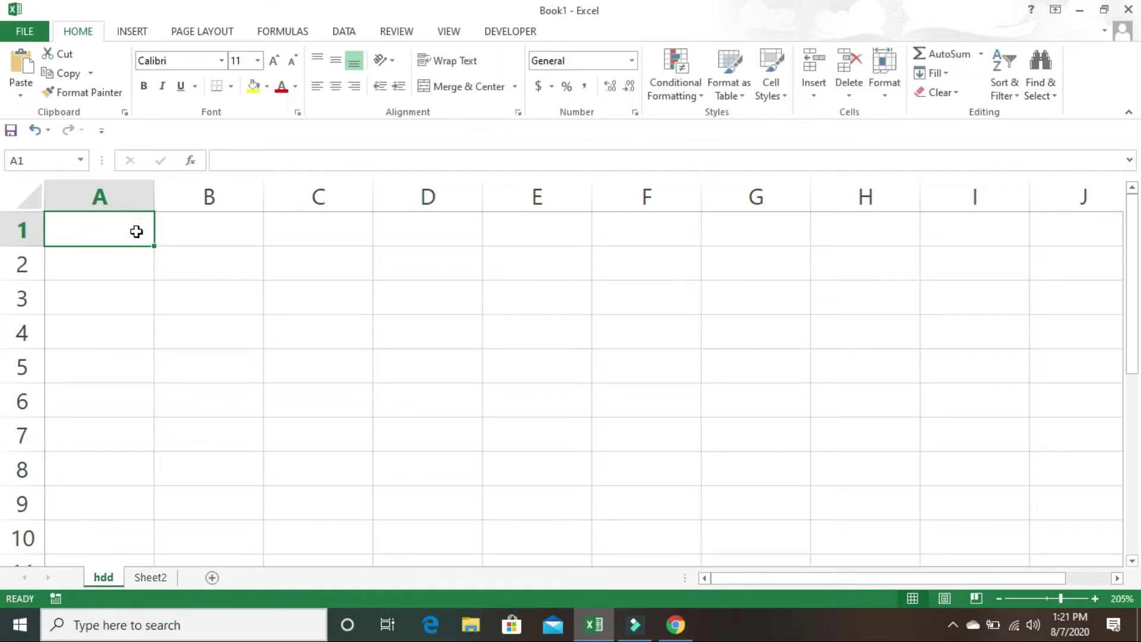
# Enter "hard drive" in cell A1 of the hdd sheet.
pyautogui.write('harrd')
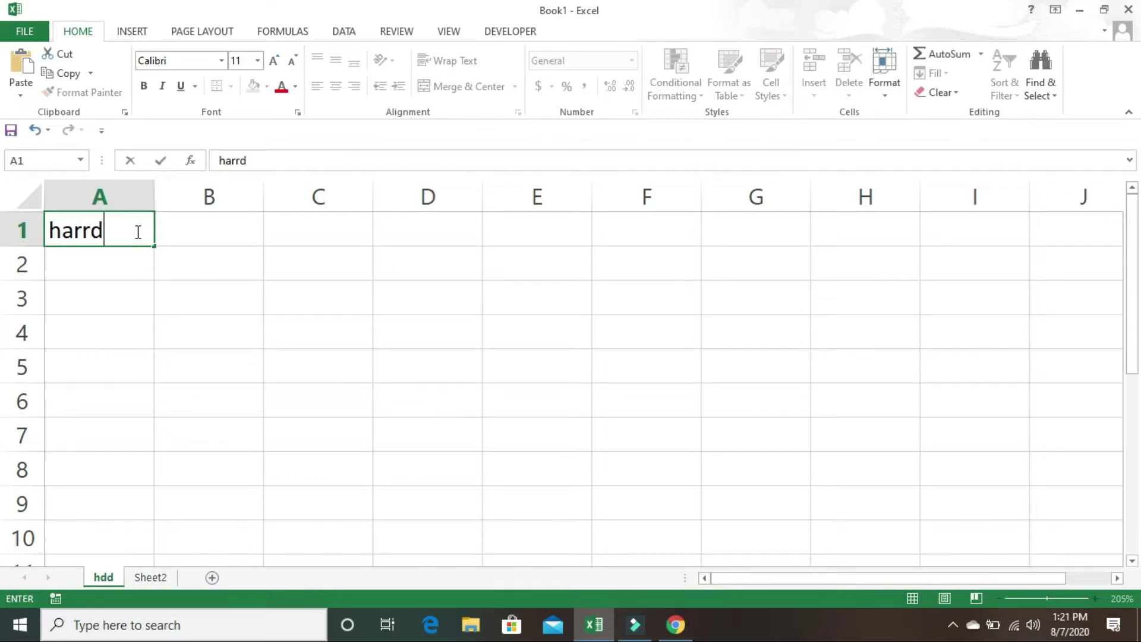
pyautogui.press('BackSpace')
pyautogui.press('BackSpace')
pyautogui.write('d drive')
pyautogui.press('Return')
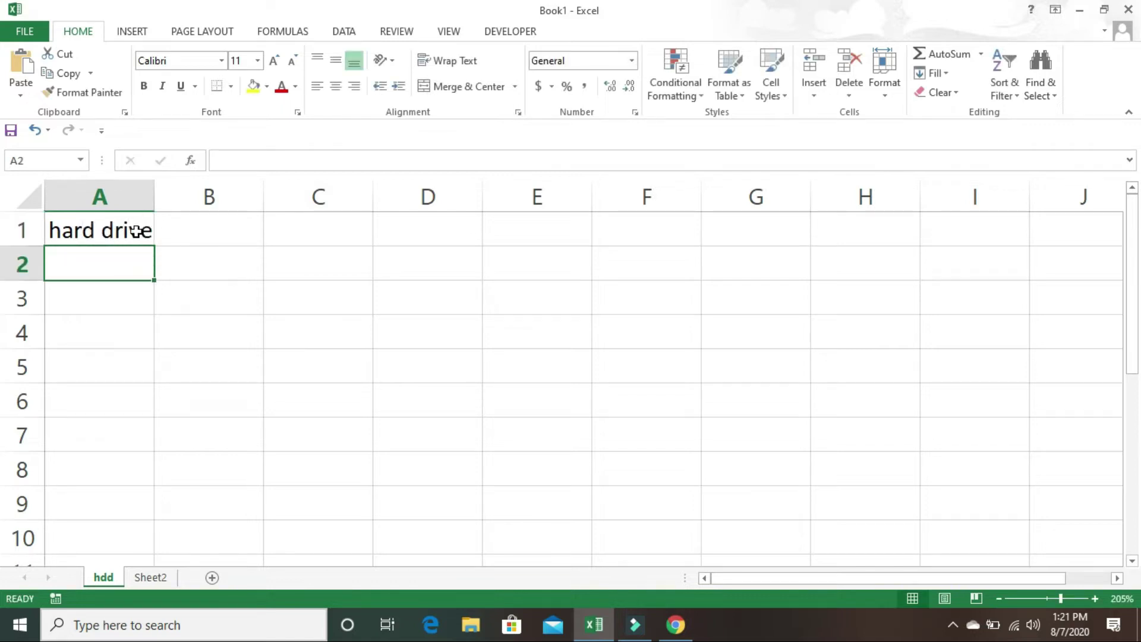
# Enter "computer" in cell A2 and overwrite cell A1 with "pen ddr" on the hdd sheet.
pyautogui.write('compue')
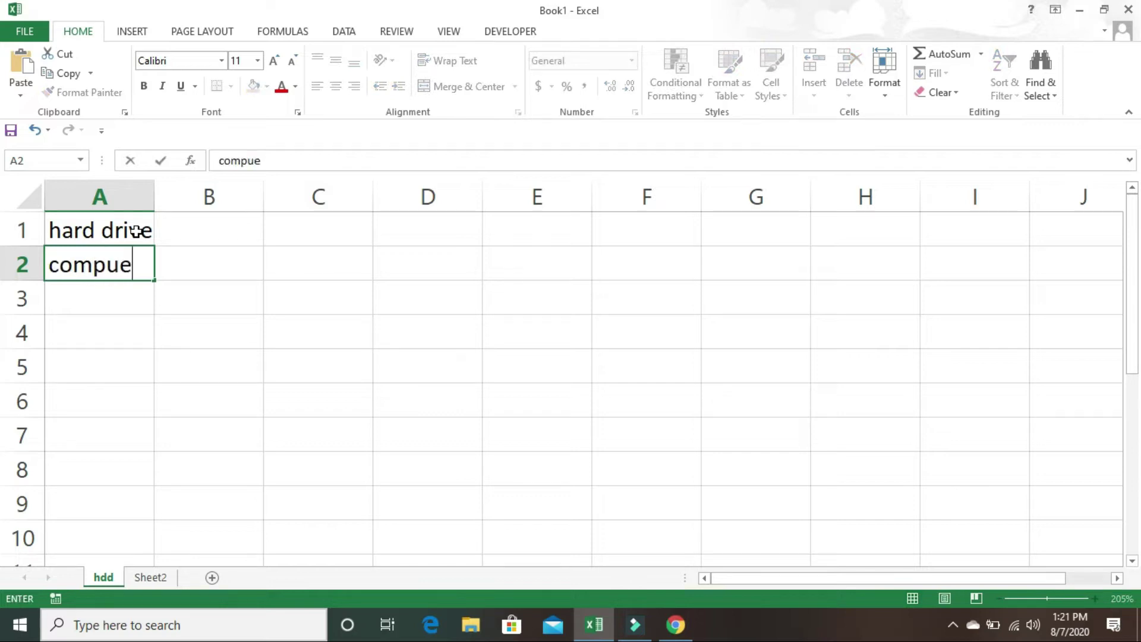
pyautogui.press('BackSpace')
pyautogui.write('ter')
pyautogui.press('Return')
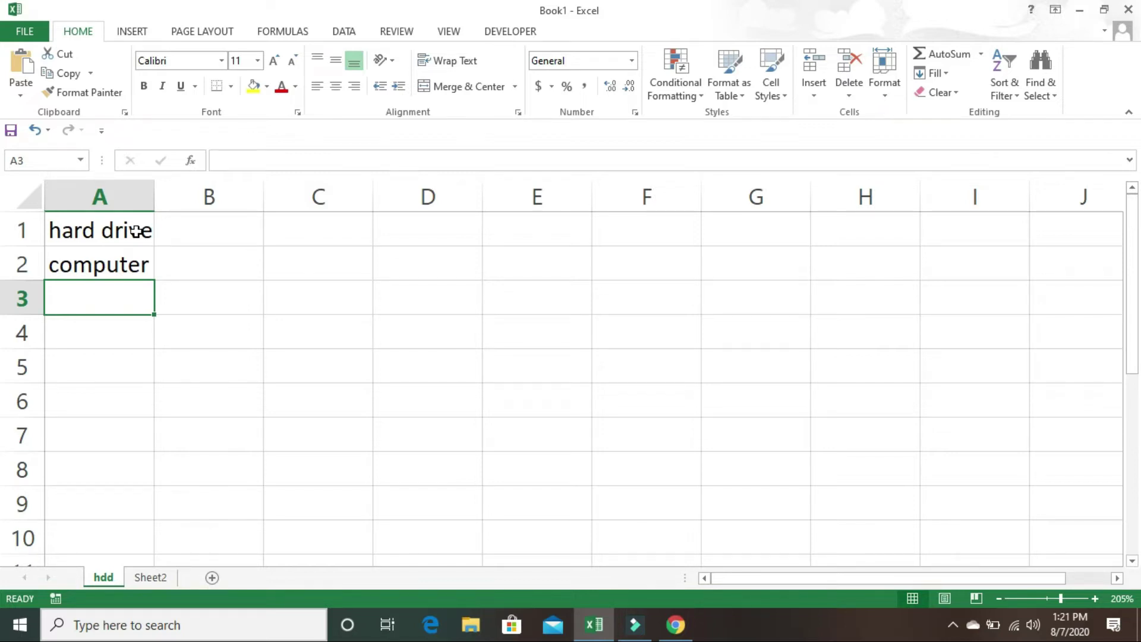
pyautogui.click(136, 231)
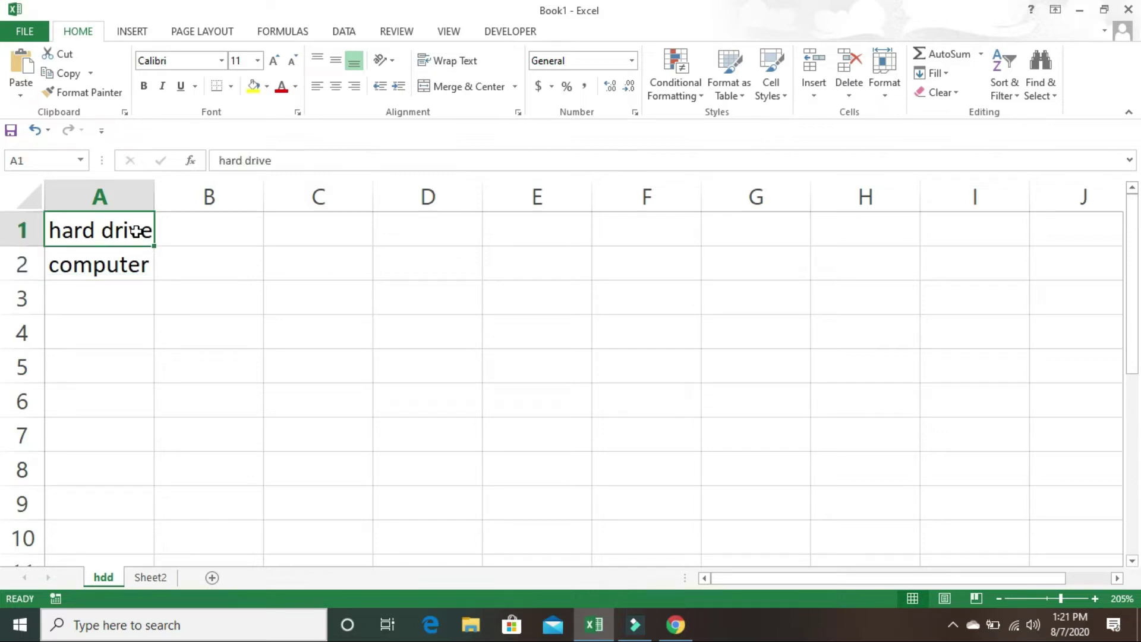
pyautogui.write('pen ddr')
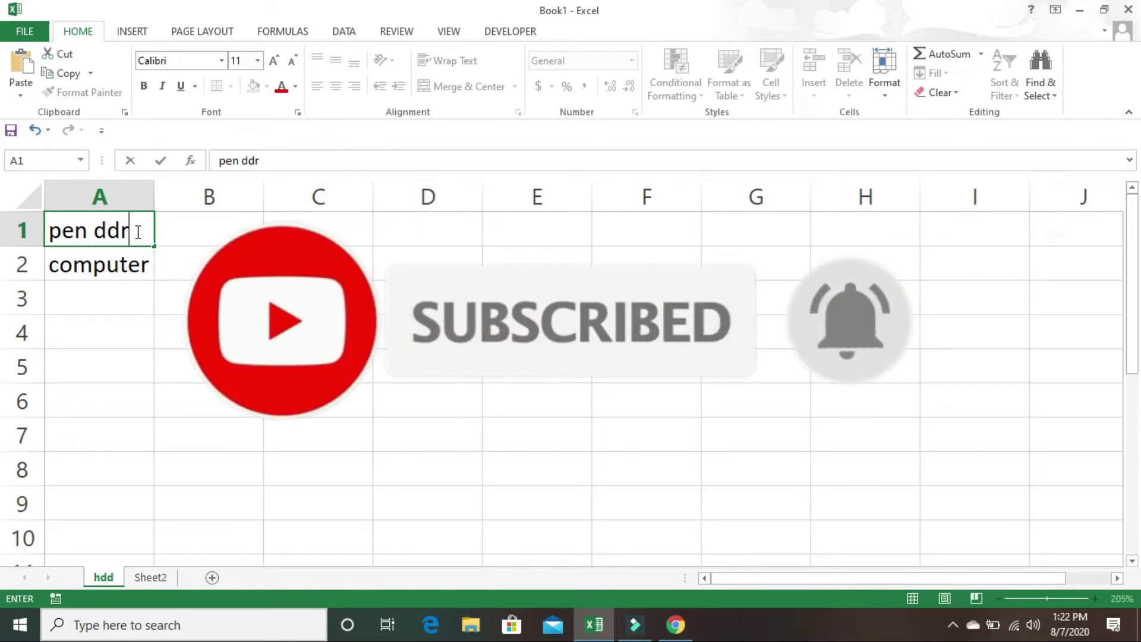
# Enter the column heading "prod name" in cell A1 of Sheet2.
pyautogui.click(151, 578)
pyautogui.click(94, 228)
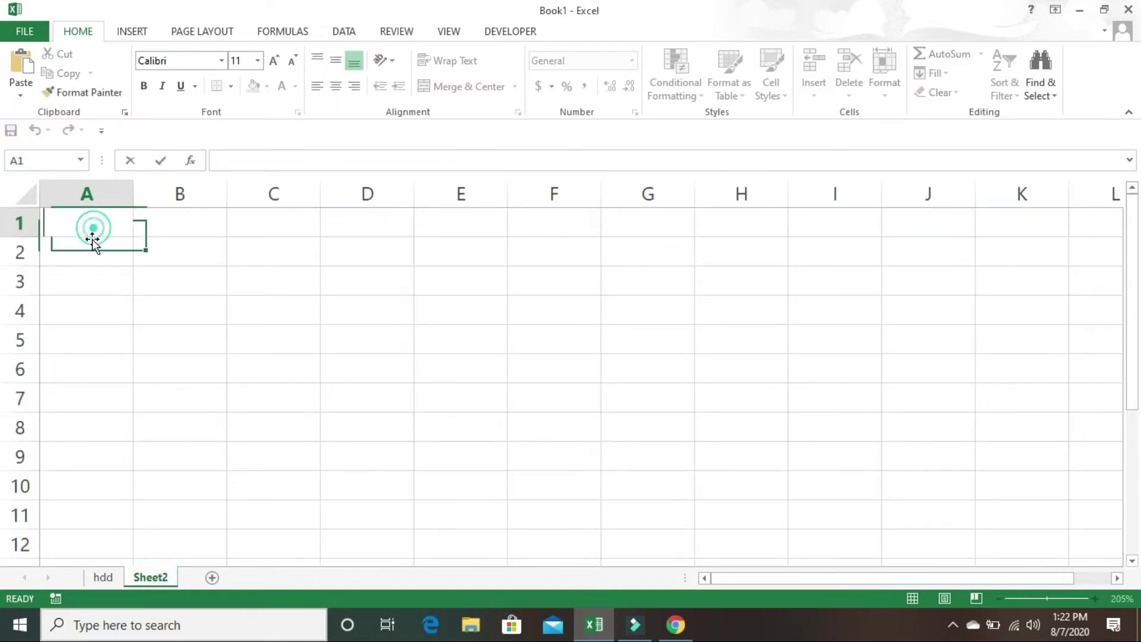
pyautogui.write('pro')
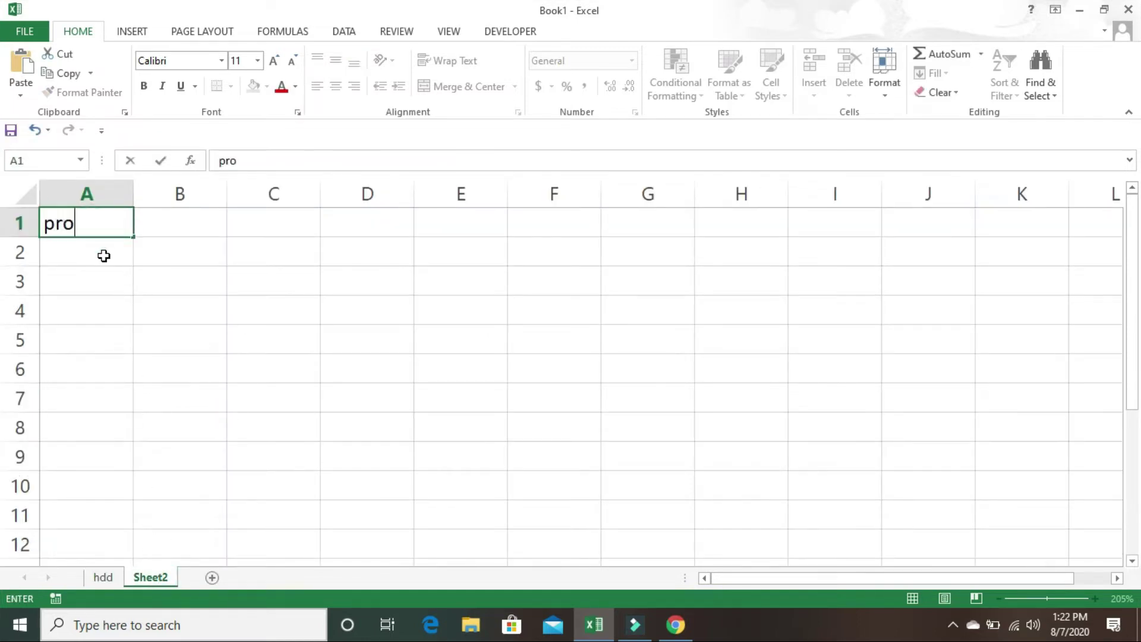
pyautogui.write('d name')
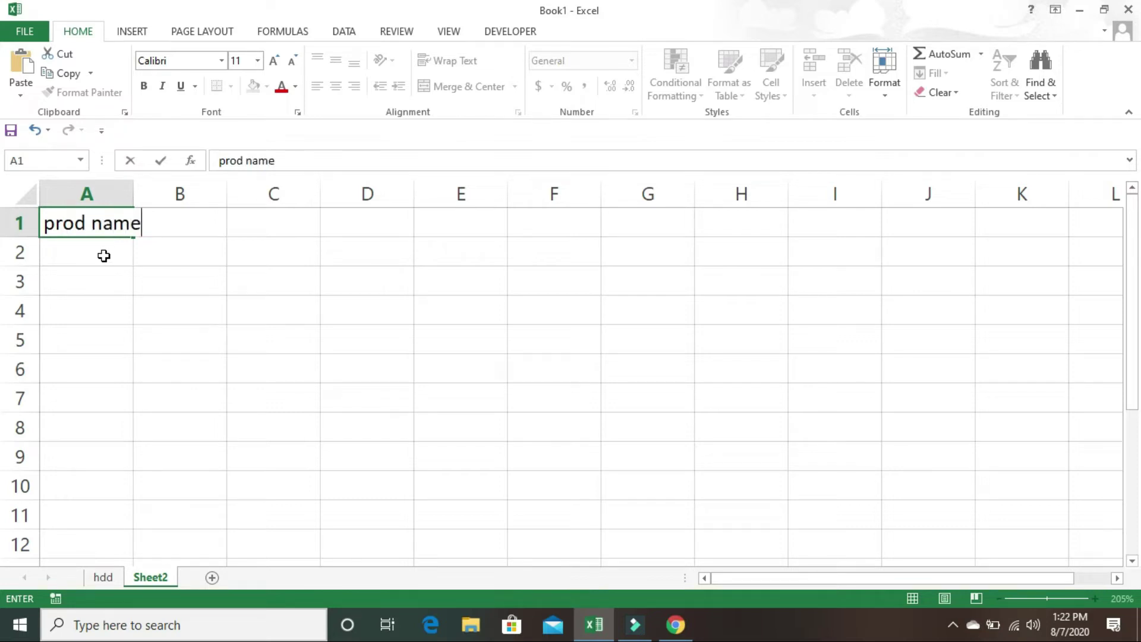
pyautogui.press('Return')
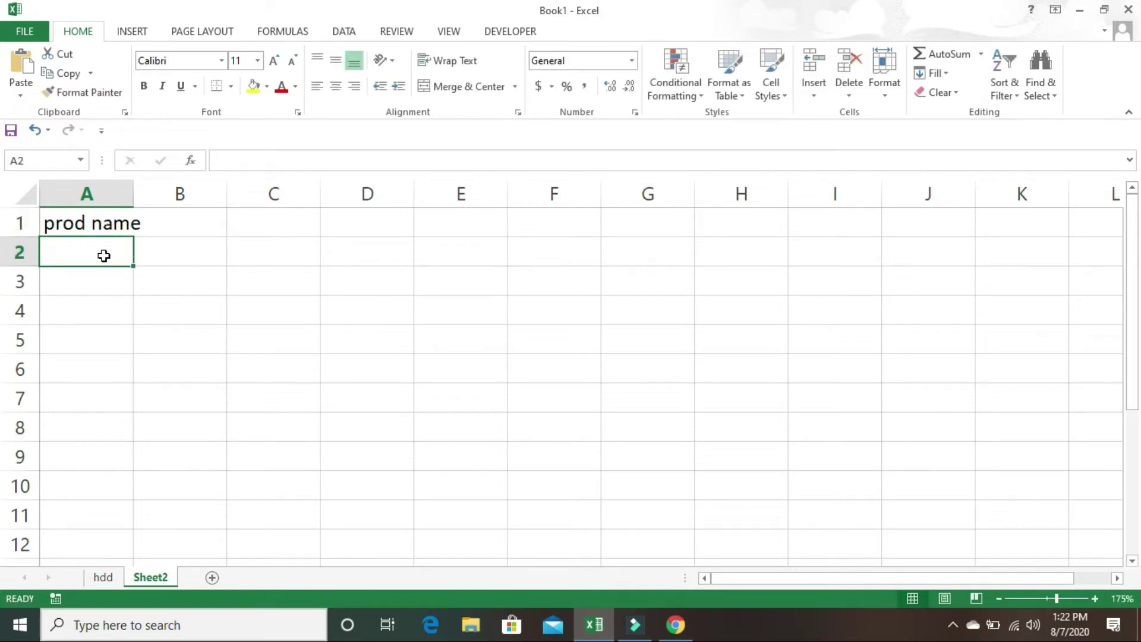
# List the products computer, mouse, keyboard and hdd in cells A2 to A5 under the heading.
pyautogui.write('c')
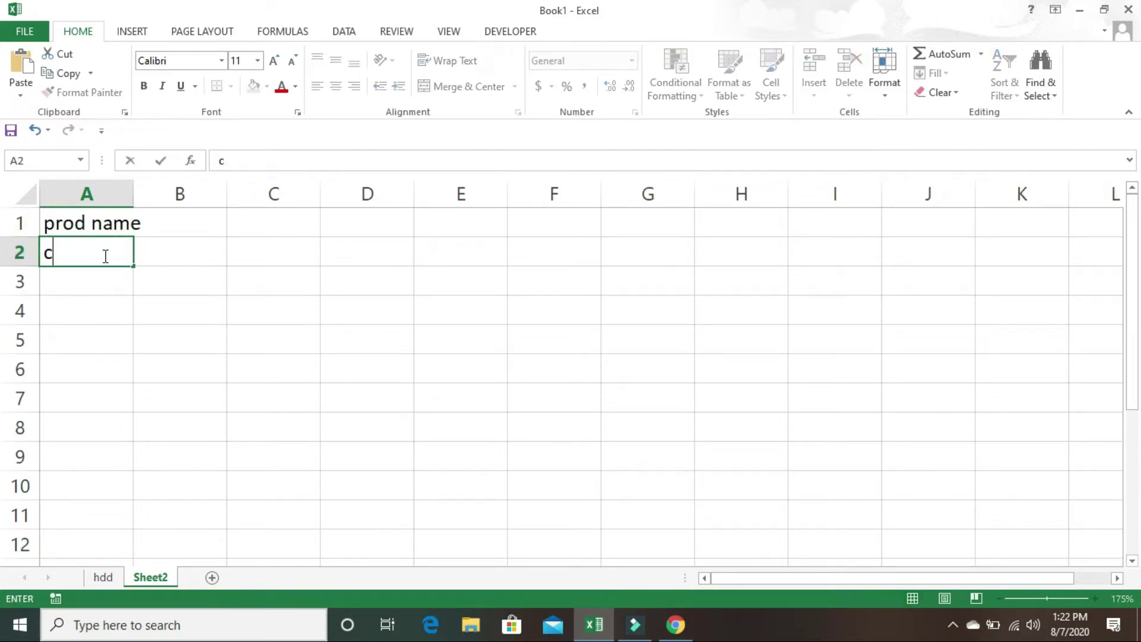
pyautogui.write('omputer')
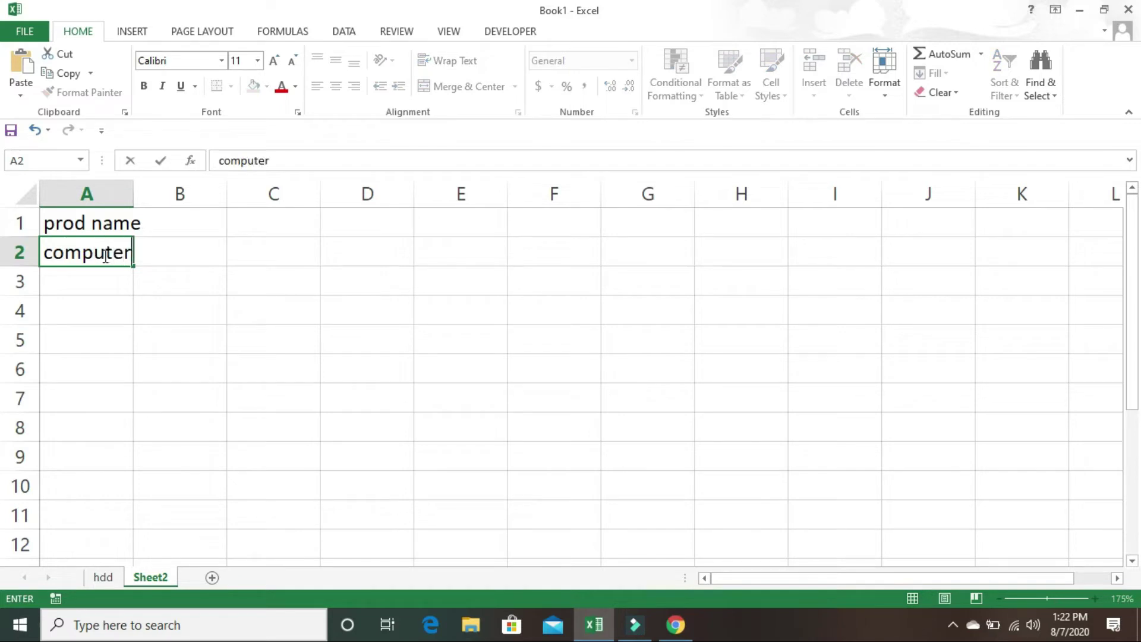
pyautogui.press('Return')
pyautogui.write('mouse')
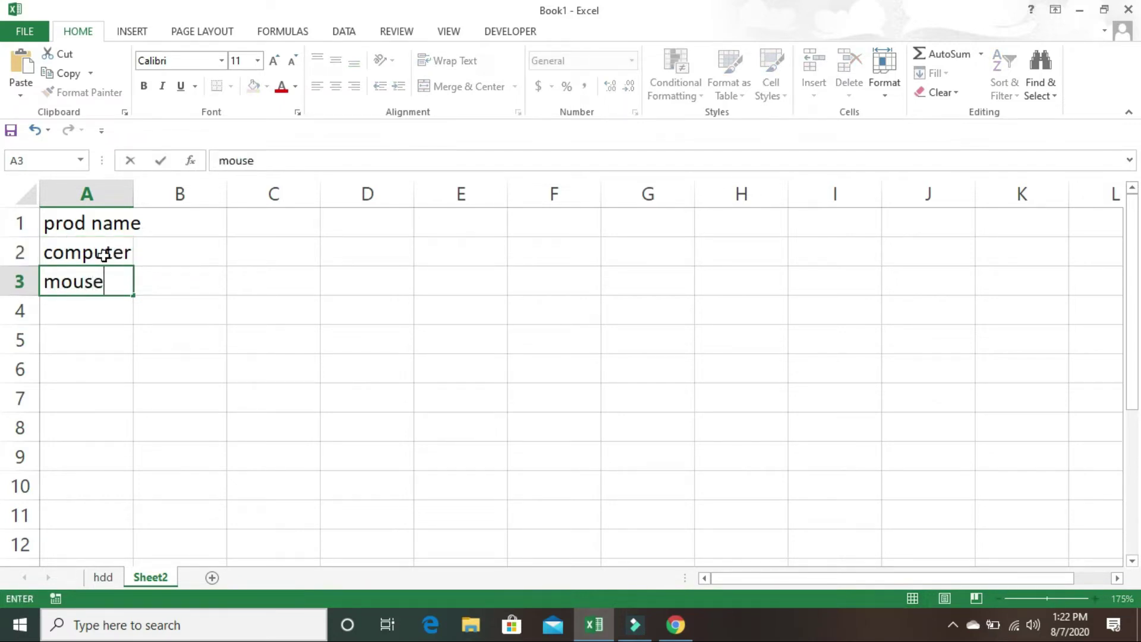
pyautogui.press('Return')
pyautogui.write('key')
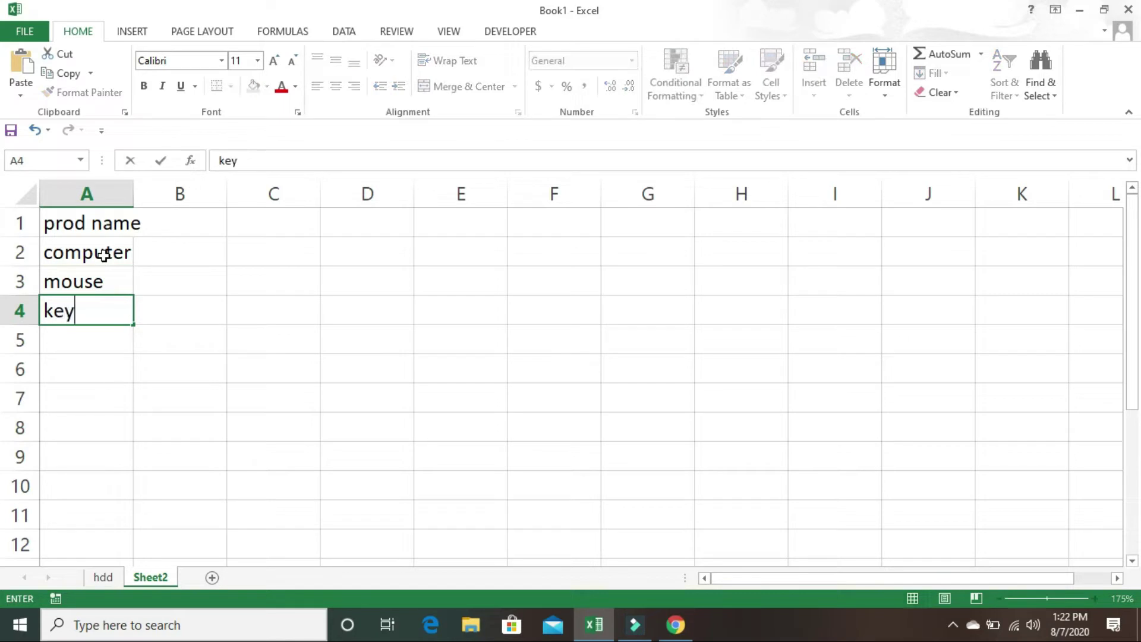
pyautogui.write('board')
pyautogui.press('Return')
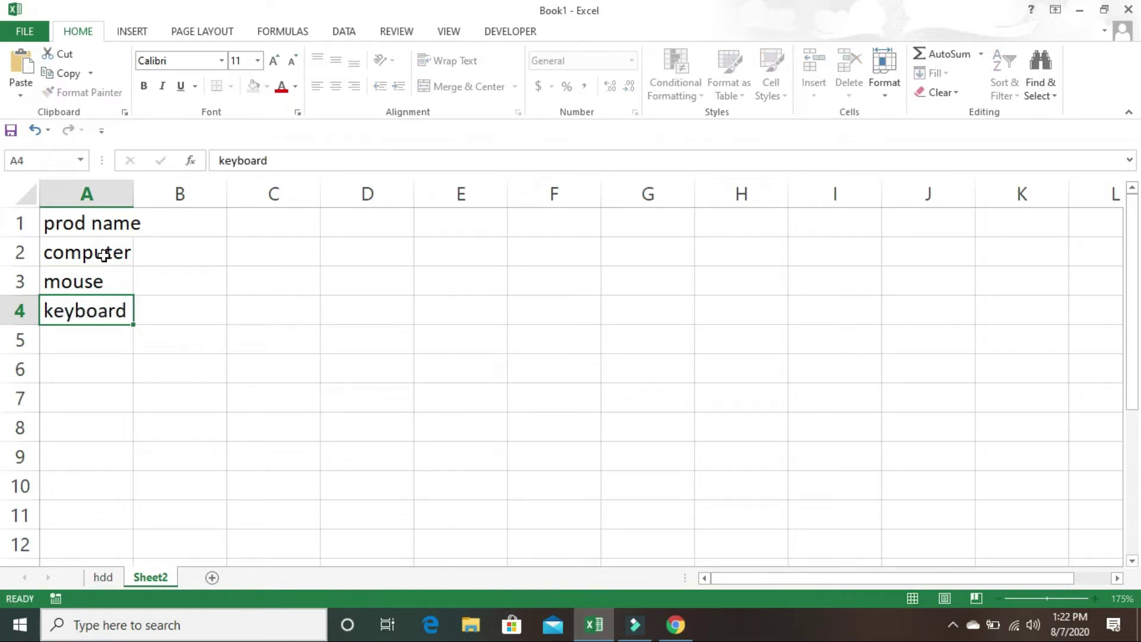
pyautogui.write('hdd')
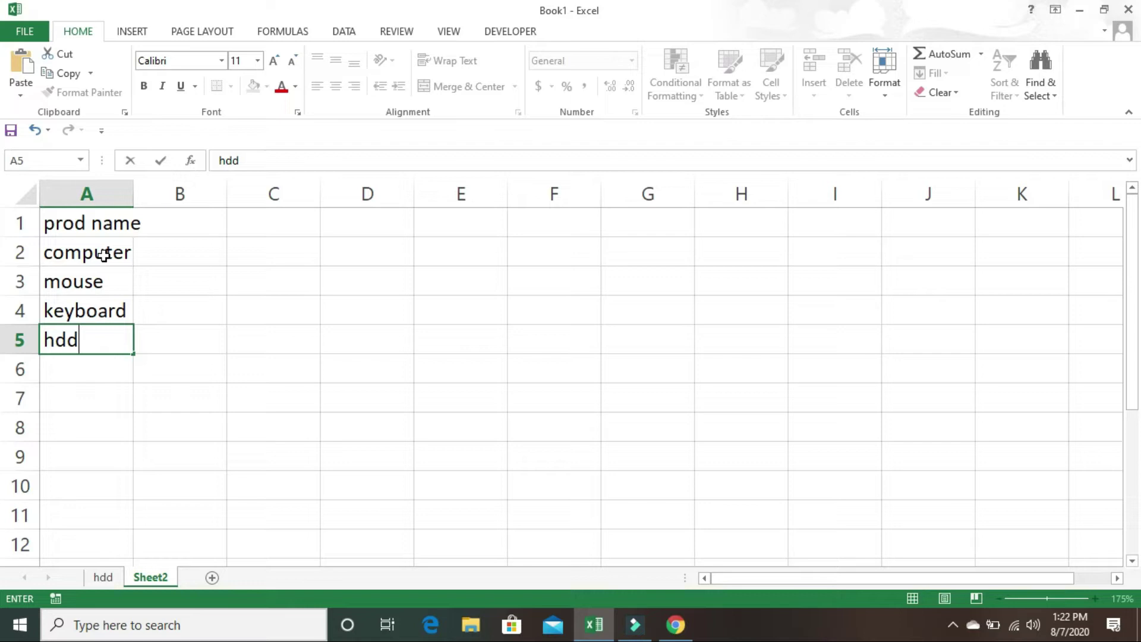
pyautogui.press('Return')
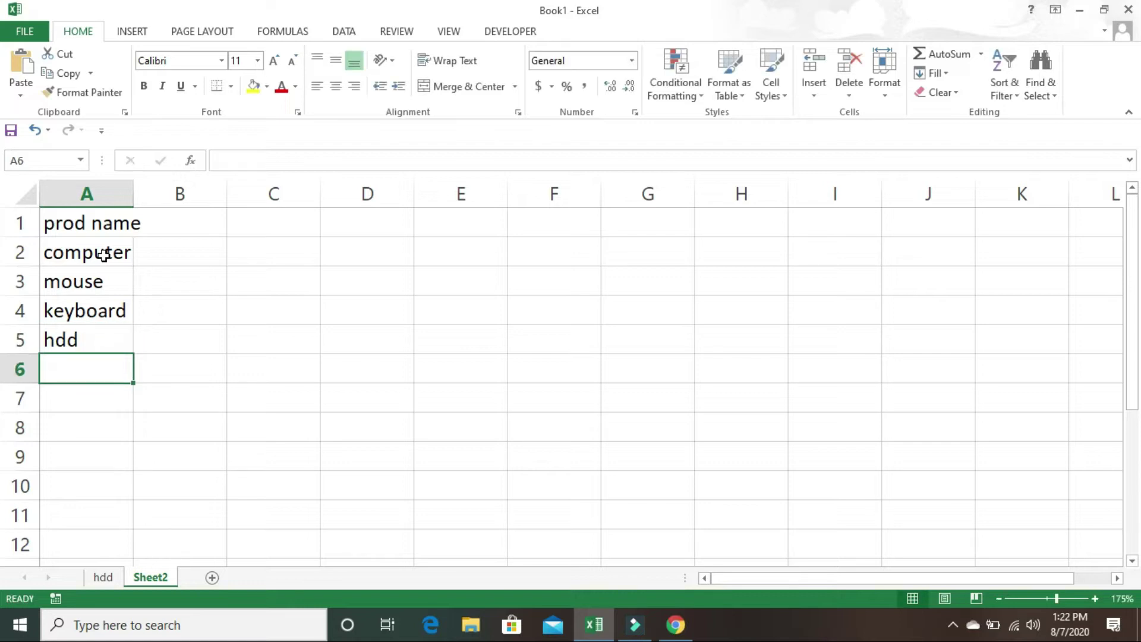
# Add "pen drive" as the last product in cell A6.
pyautogui.write('pn dr')
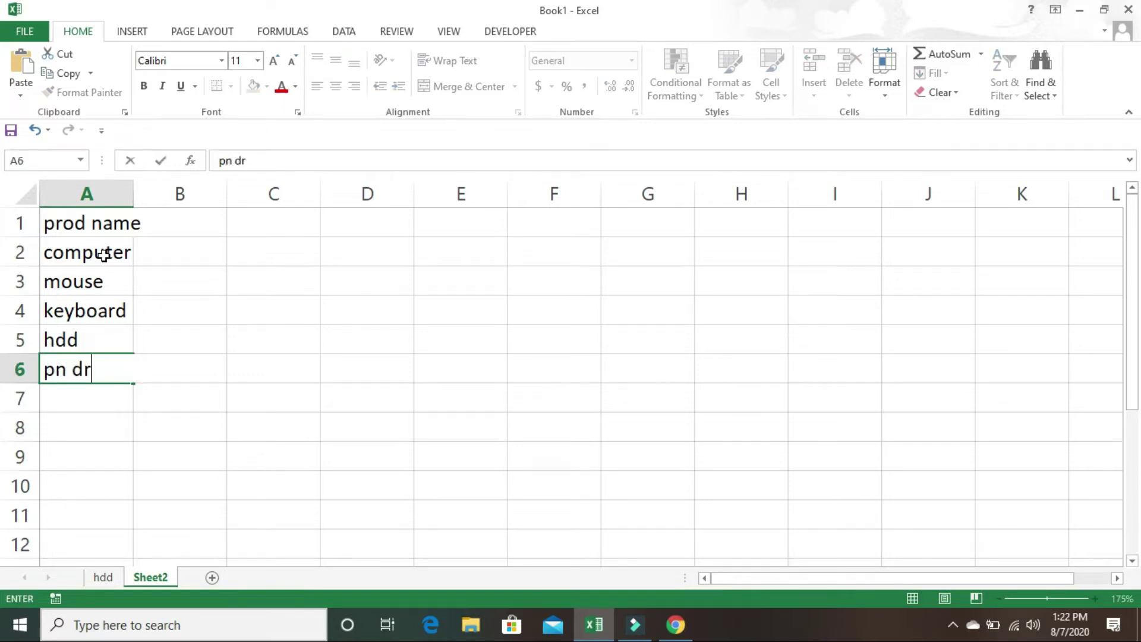
pyautogui.write('ive')
pyautogui.press('BackSpace')
pyautogui.press('BackSpace')
pyautogui.press('BackSpace')
pyautogui.press('BackSpace')
pyautogui.press('BackSpace')
pyautogui.press('BackSpace')
pyautogui.press('BackSpace')
pyautogui.press('BackSpace')
pyautogui.write('pen drive')
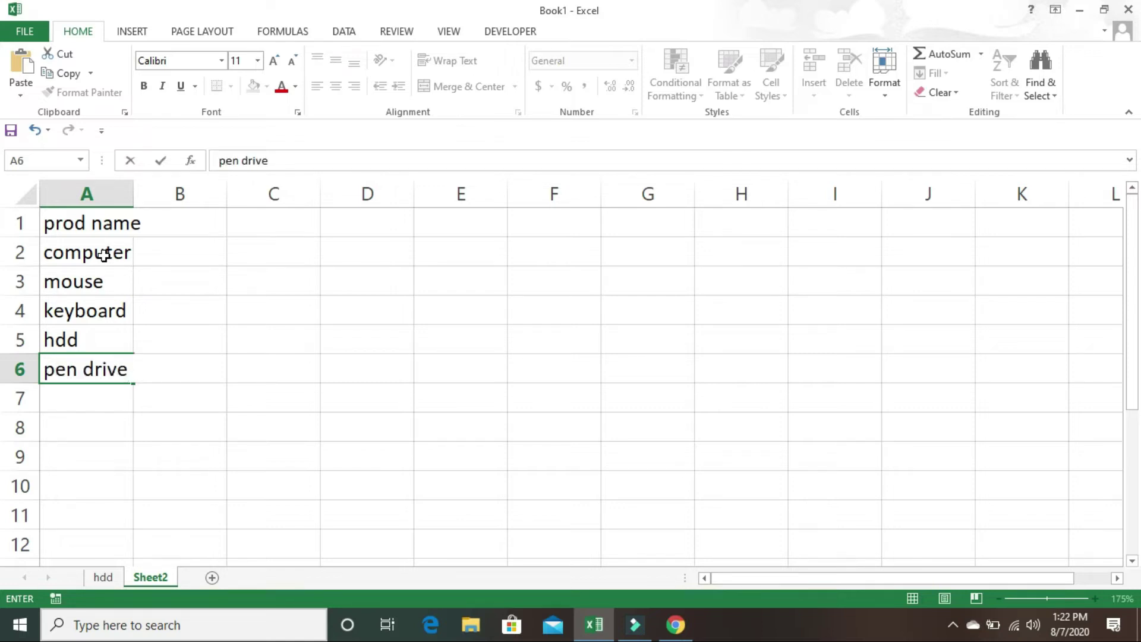
pyautogui.press('Return')
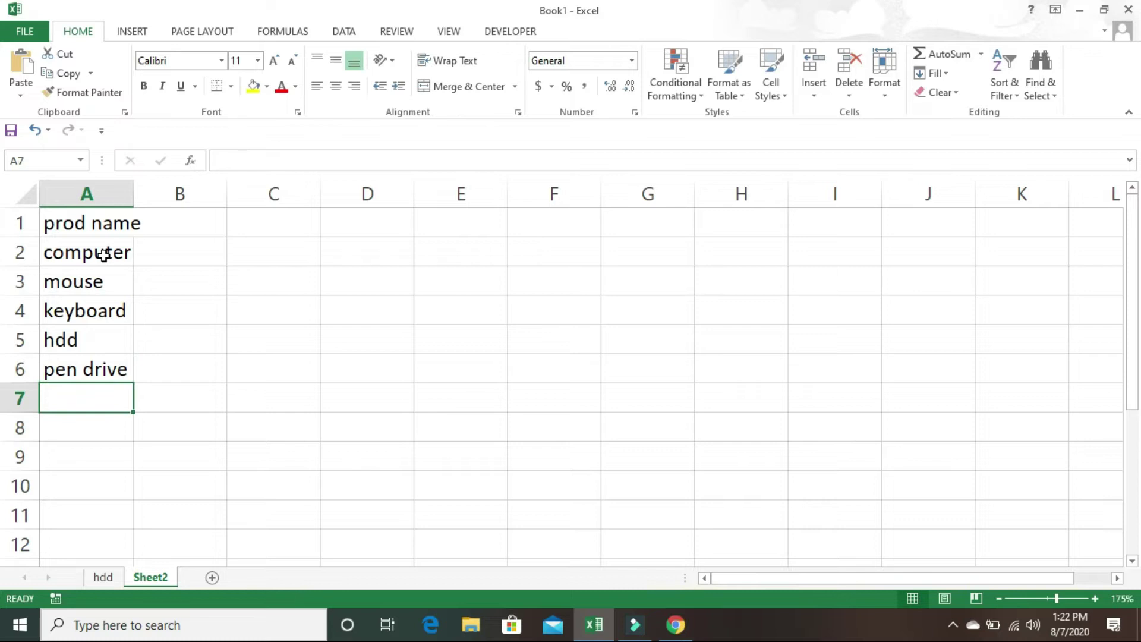
# Name the product range A2:A6 on Sheet2 "items".
pyautogui.press('Up')
pyautogui.hotkey('shift', 'Up')
pyautogui.hotkey('shift', 'Up')
pyautogui.hotkey('shift', 'Up')
pyautogui.hotkey('shift', 'Up')
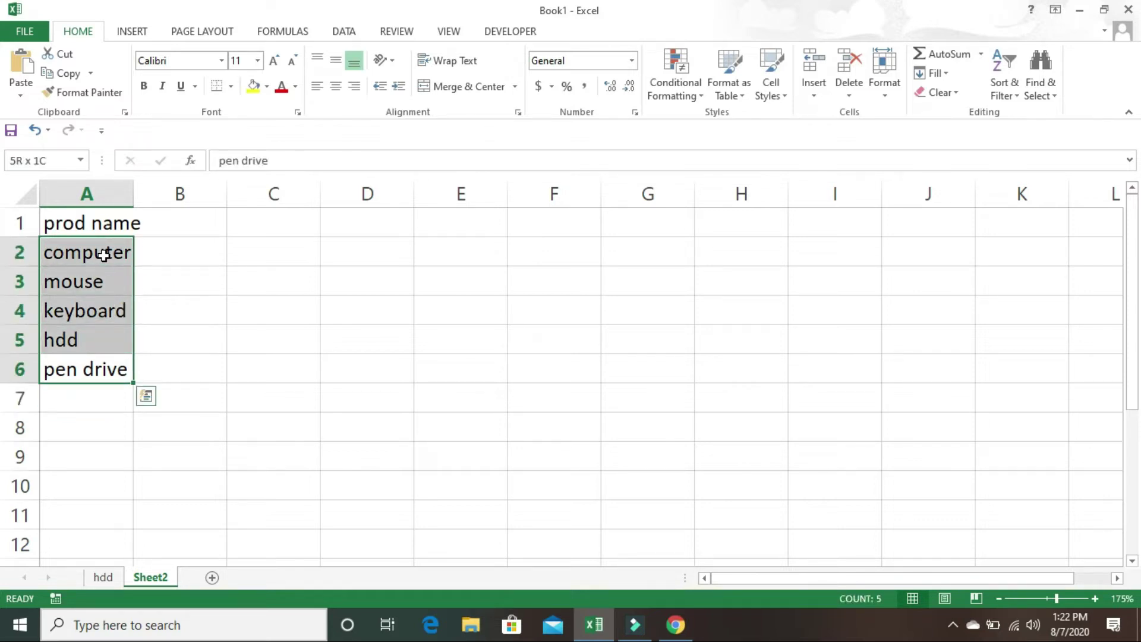
pyautogui.click(45, 159)
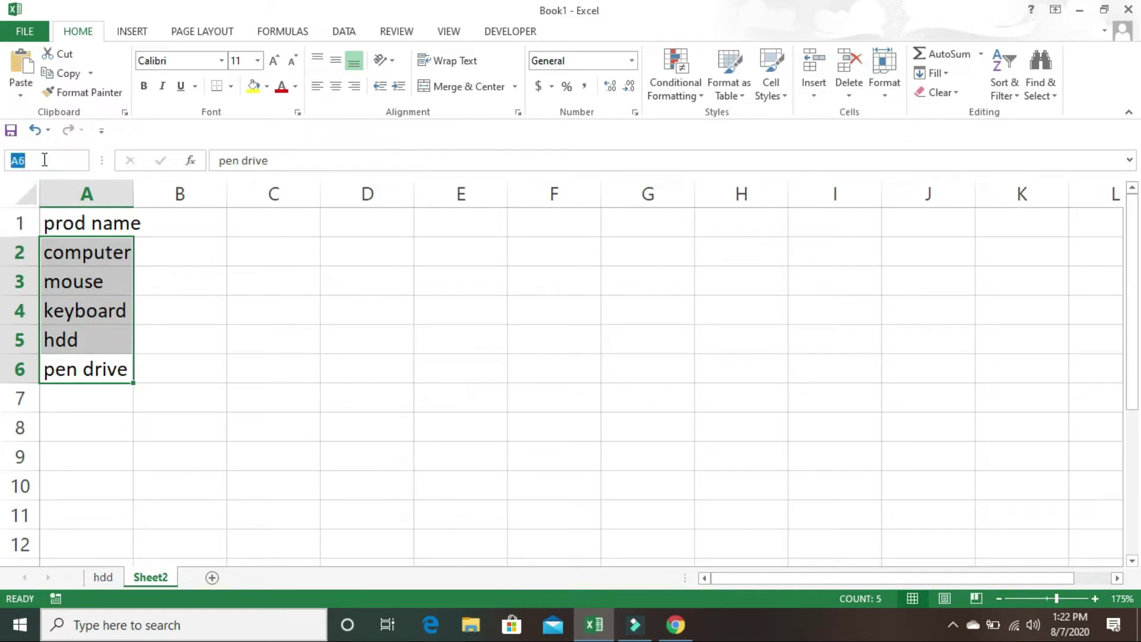
pyautogui.write('items')
pyautogui.press('Return')
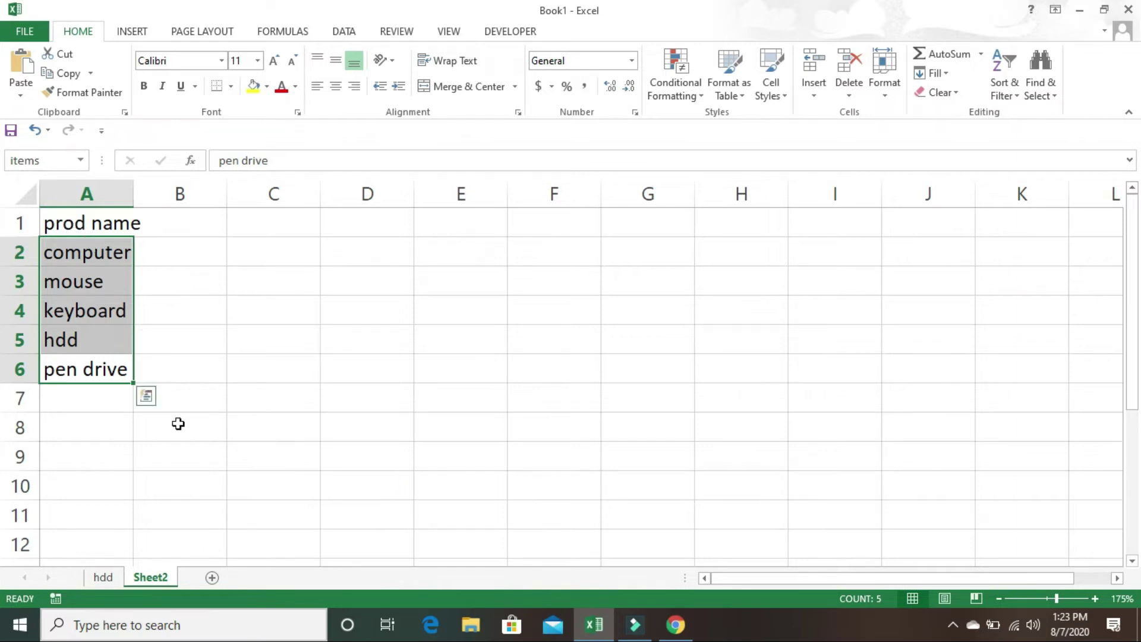
# Clear the contents of cells A1 and A2 on the hdd sheet.
pyautogui.click(112, 578)
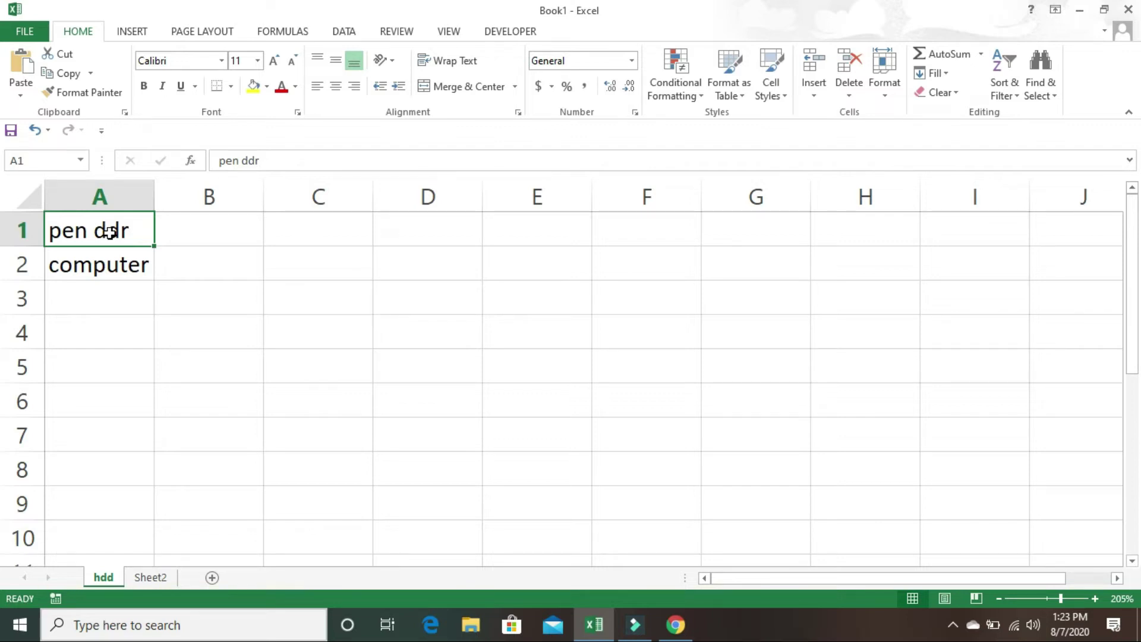
pyautogui.moveTo(109, 232); pyautogui.dragTo(111, 280)
pyautogui.press('Delete')
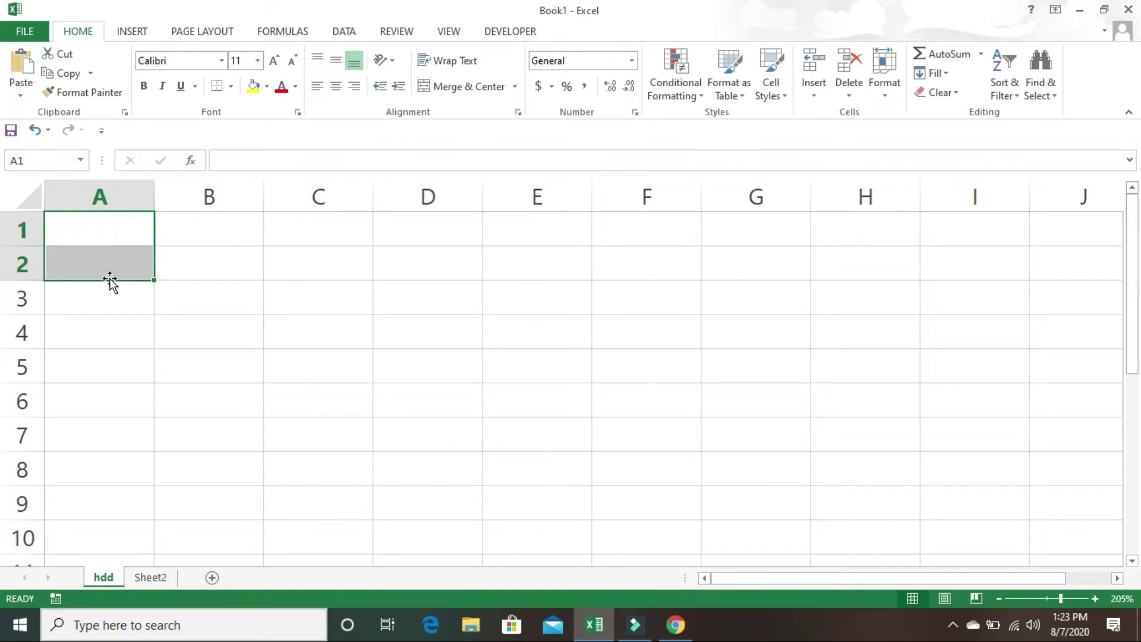
# Enter the column headings "Prod Name" in cell A1 and "price" in cell B1.
pyautogui.click(77, 230)
pyautogui.write('P')
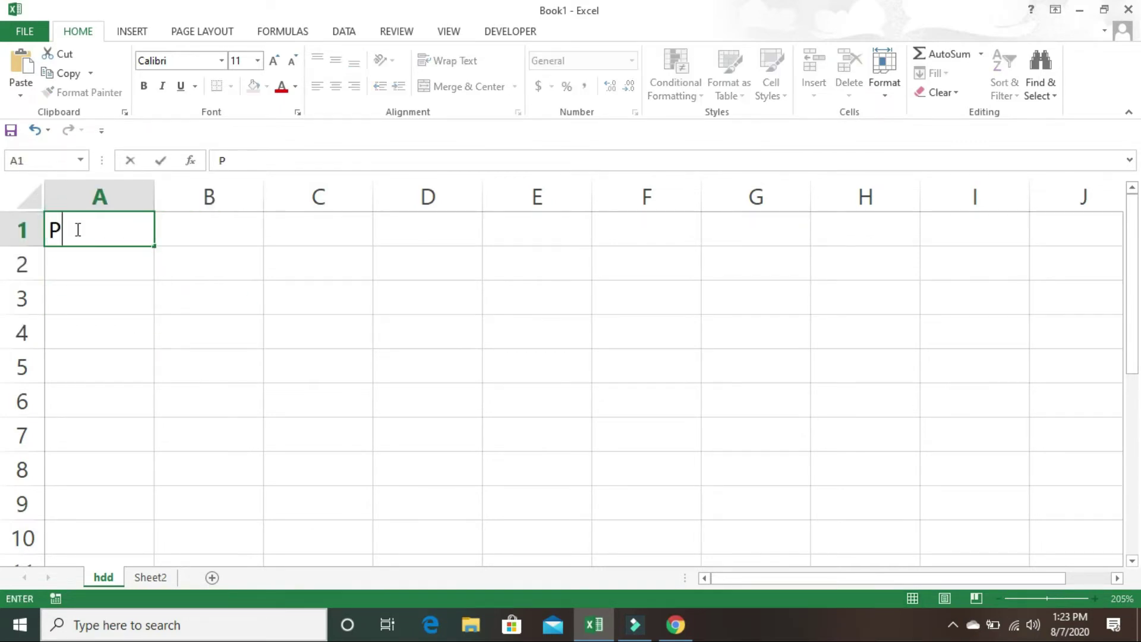
pyautogui.write('rod Name')
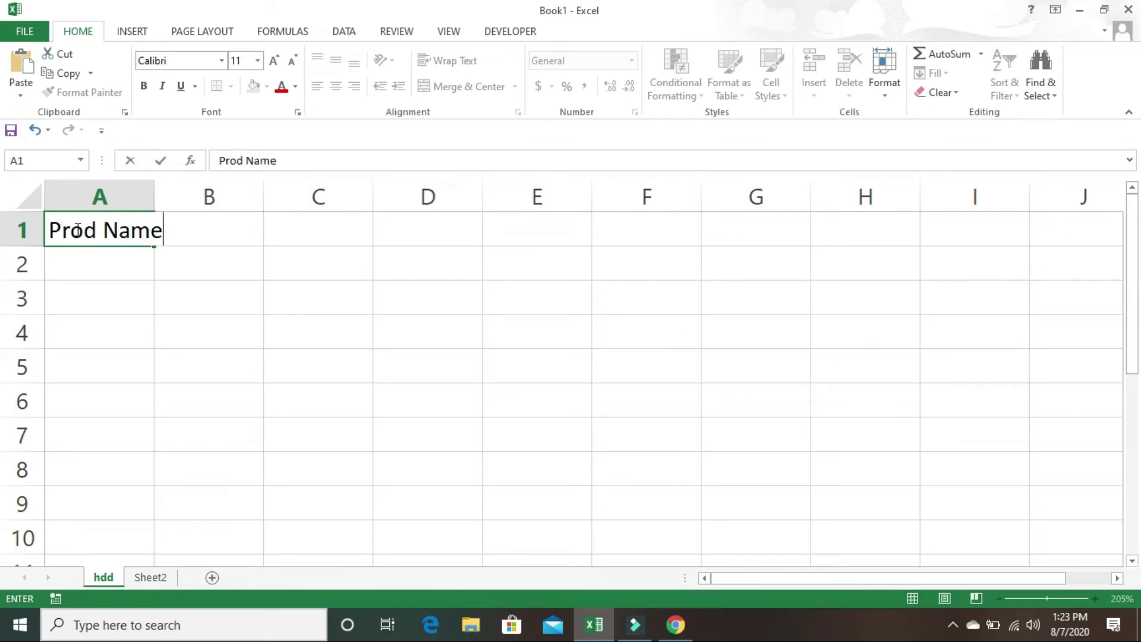
pyautogui.press('Tab')
pyautogui.write('price')
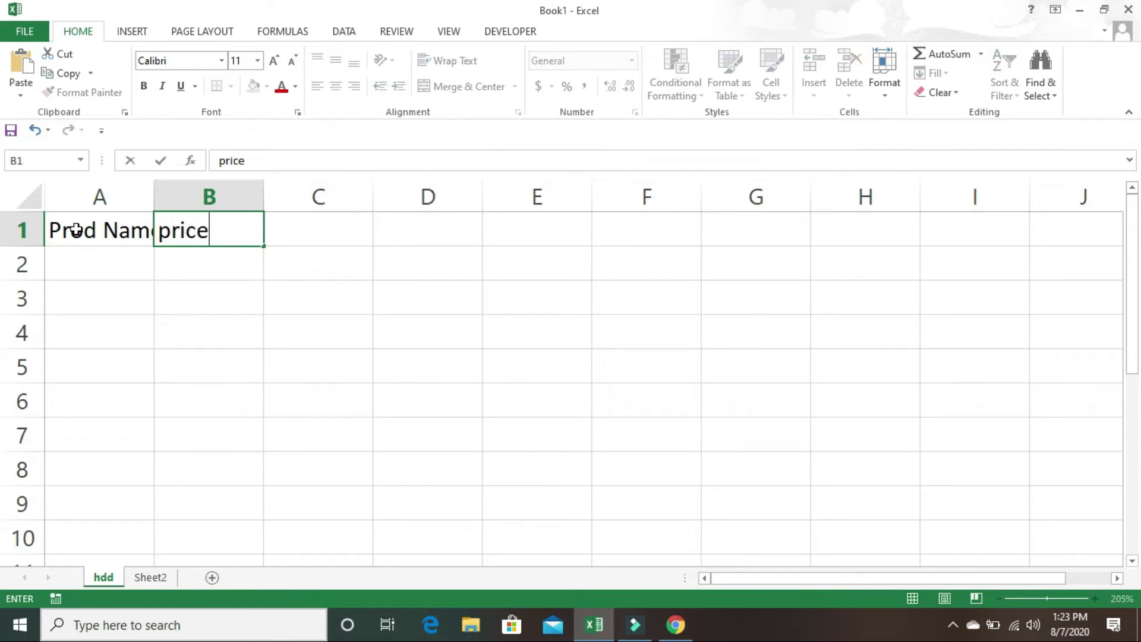
pyautogui.press('Return')
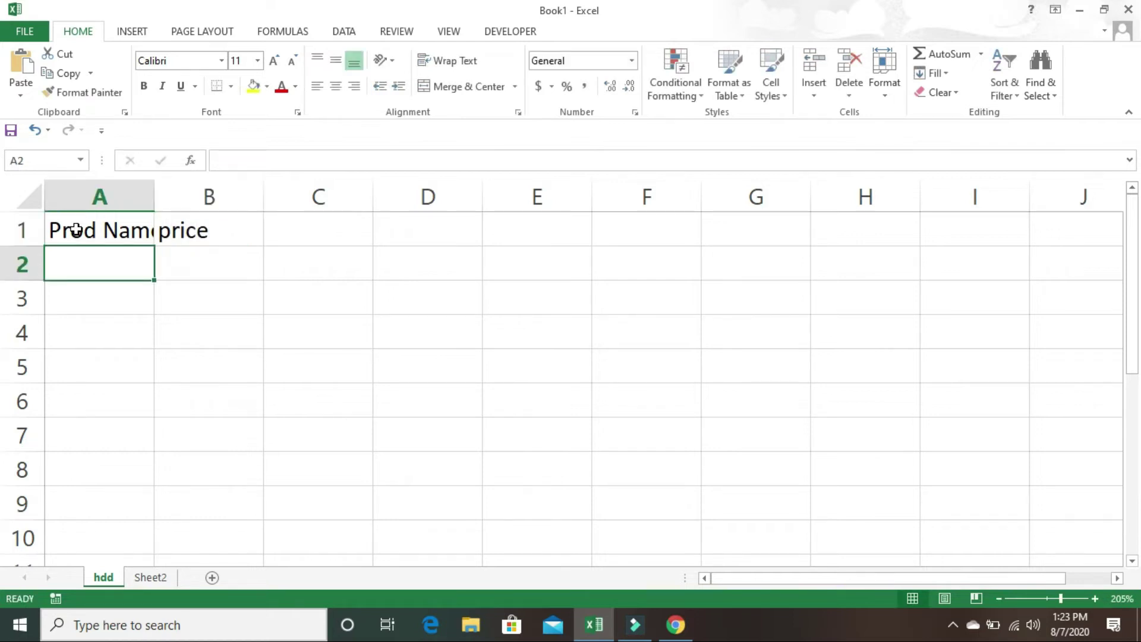
# Widen column A so that the "Prod Name" heading fits inside its cell.
pyautogui.click(76, 231)
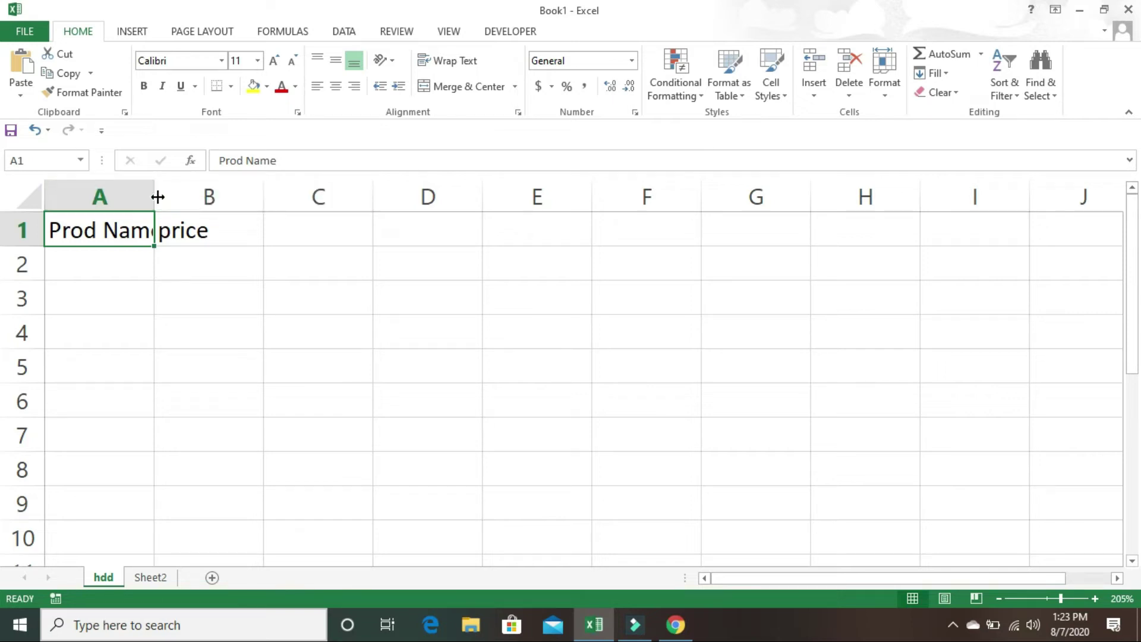
pyautogui.moveTo(155, 194); pyautogui.dragTo(228, 194)
pyautogui.click(160, 262)
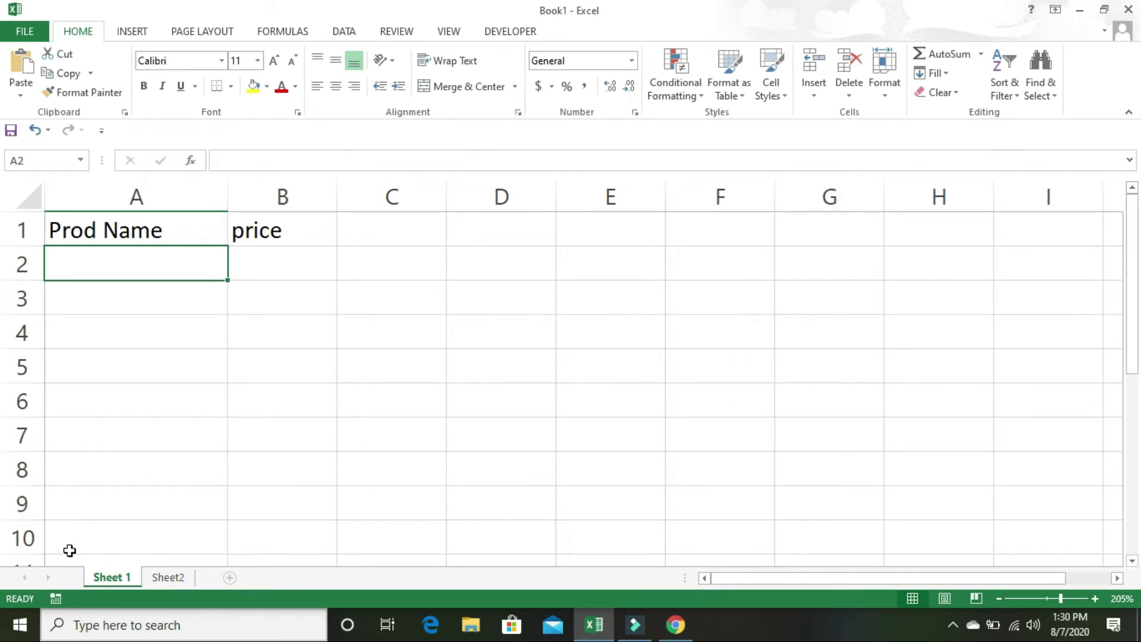
pyautogui.doubleClick(168, 577)
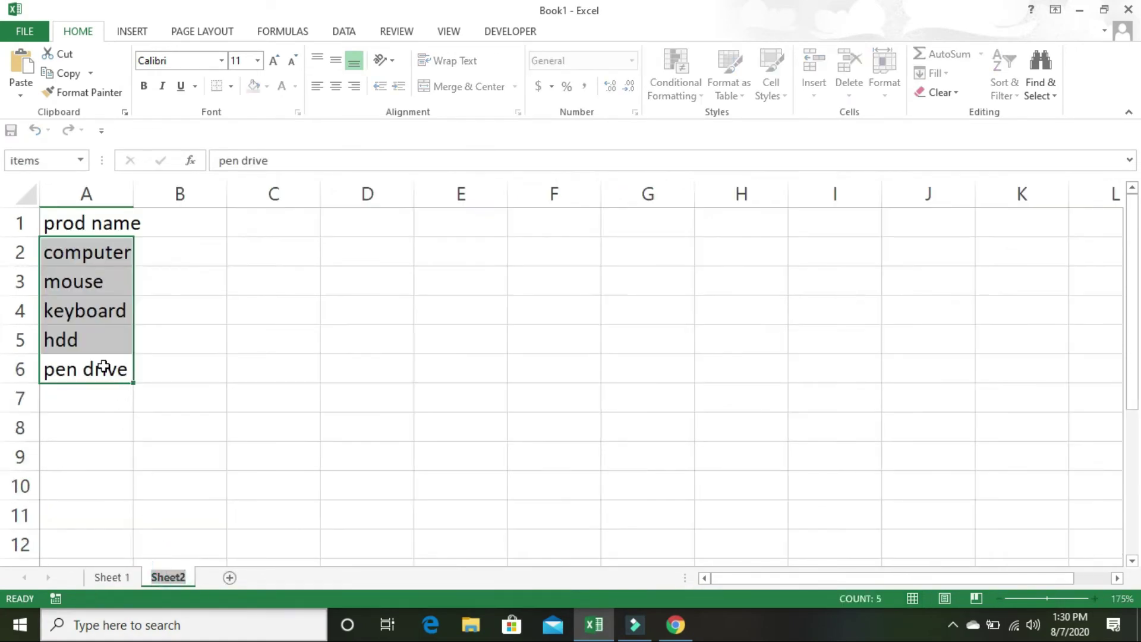
pyautogui.click(121, 581)
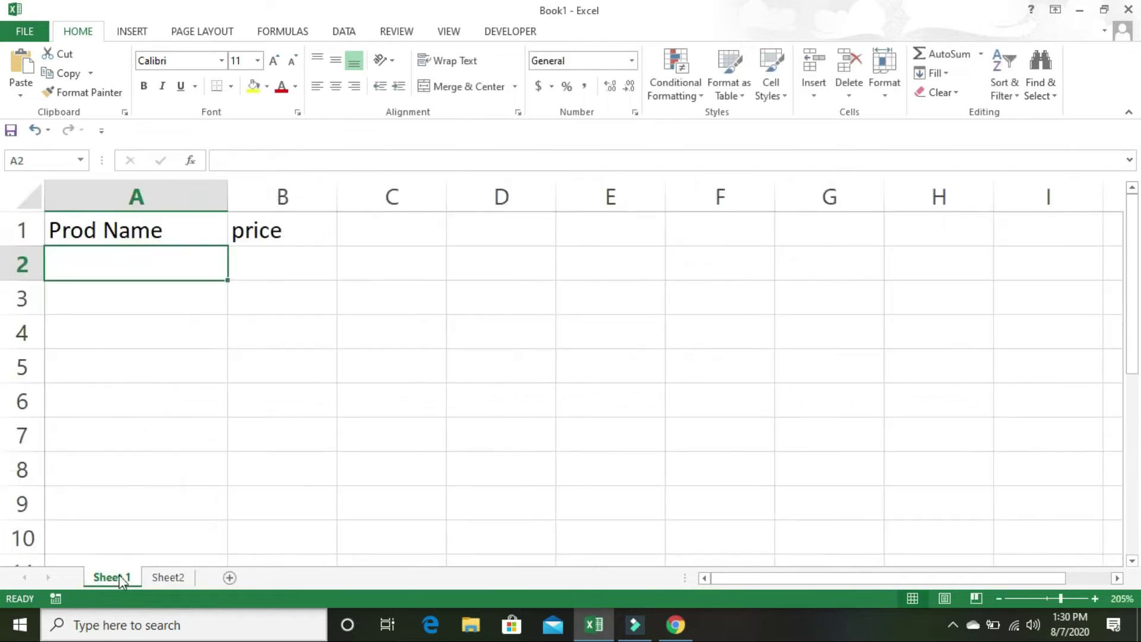
pyautogui.doubleClick(148, 262)
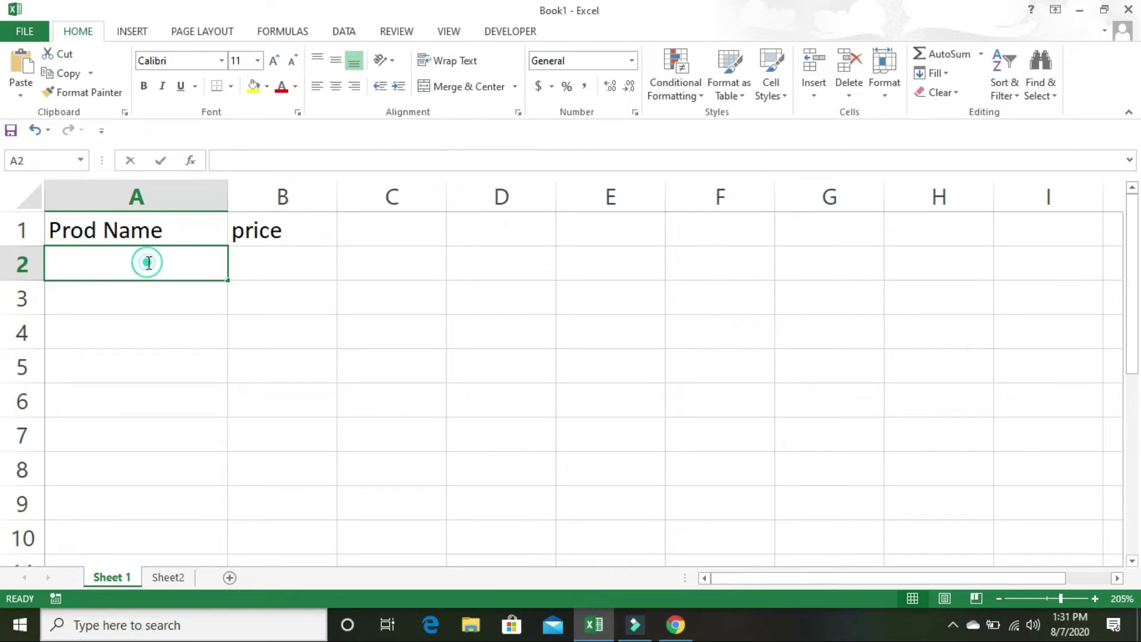
pyautogui.click(148, 299)
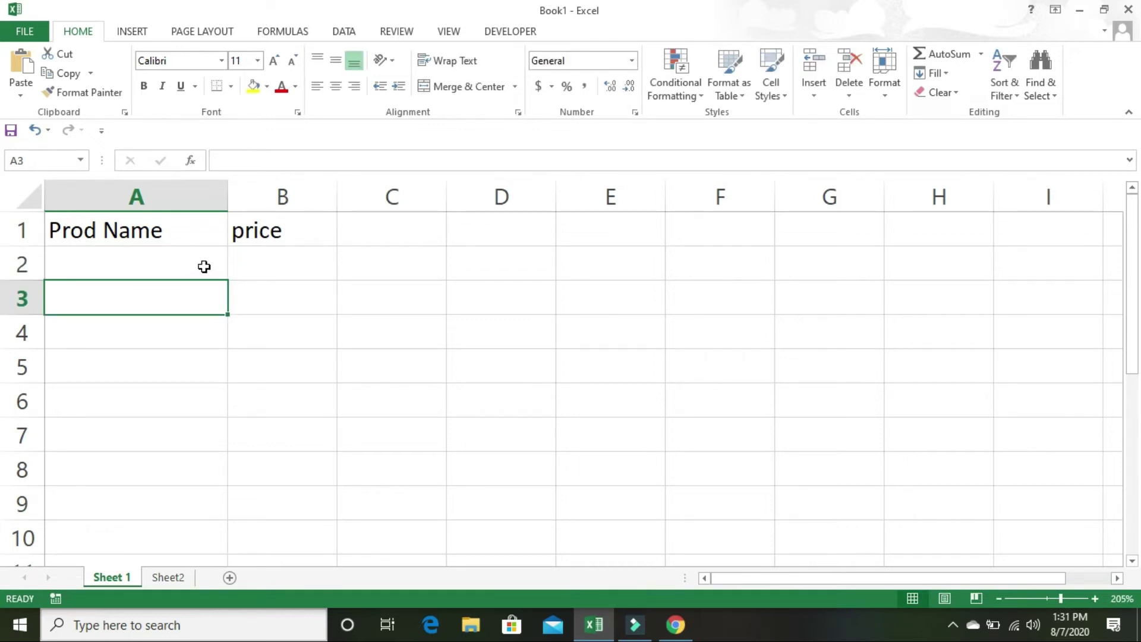
# Start a data validation rule for cell A2 on Sheet 1 that allows List entries.
pyautogui.click(152, 266)
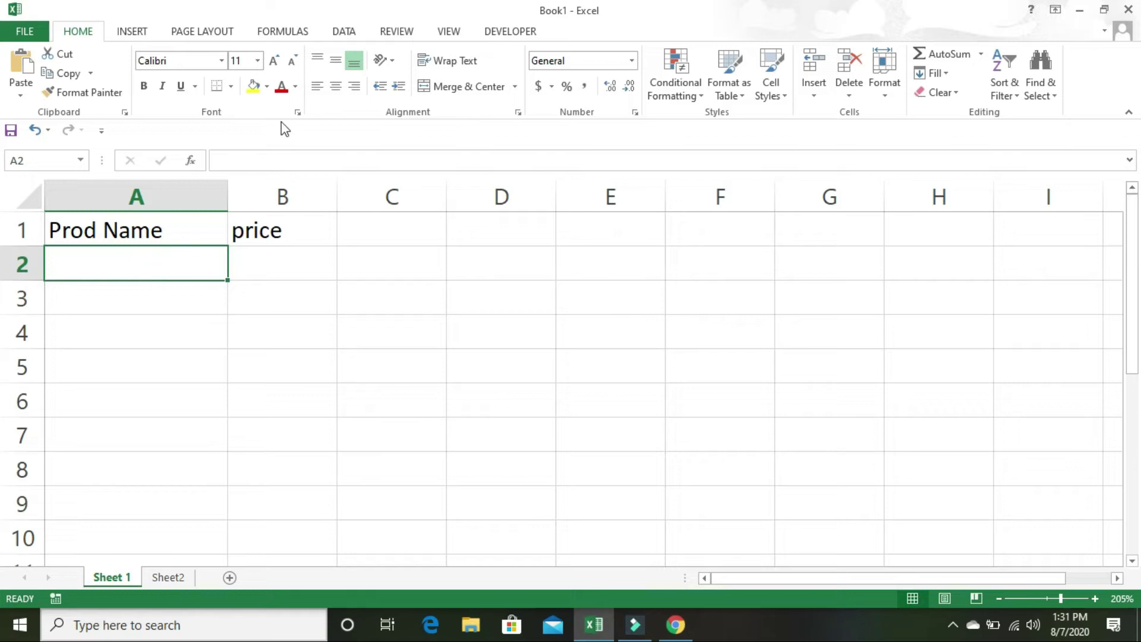
pyautogui.click(340, 33)
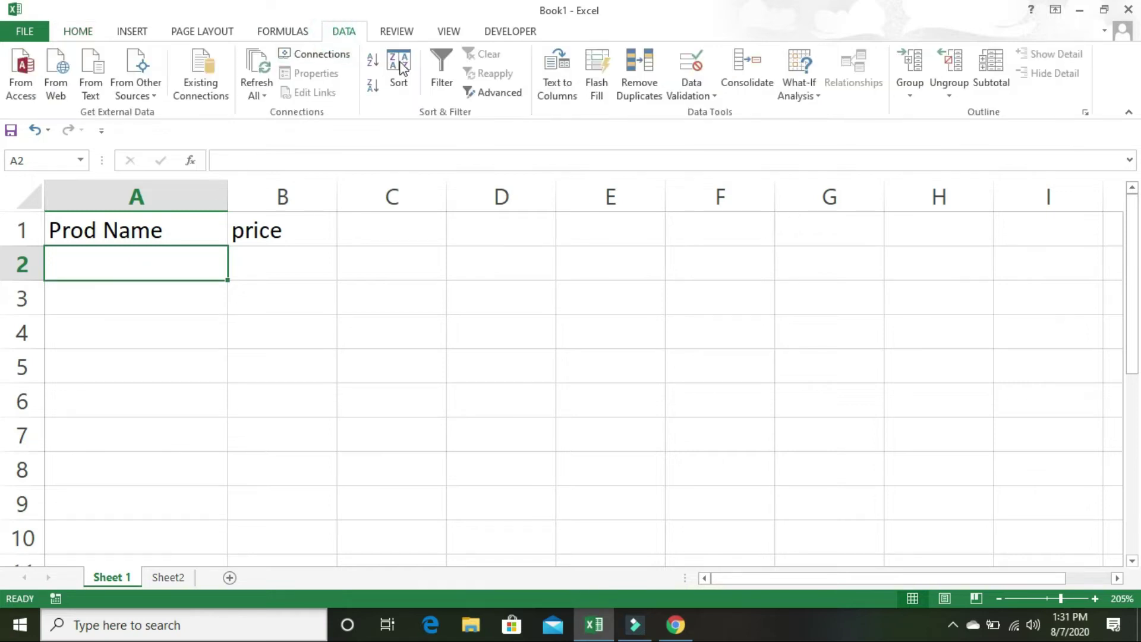
pyautogui.click(679, 70)
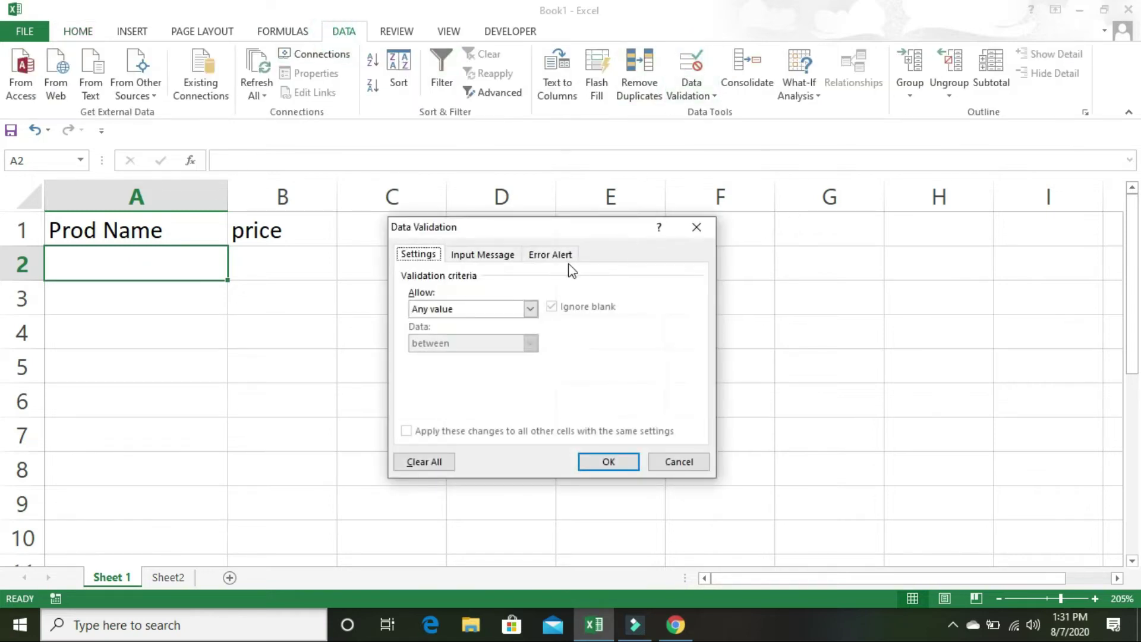
pyautogui.click(443, 315)
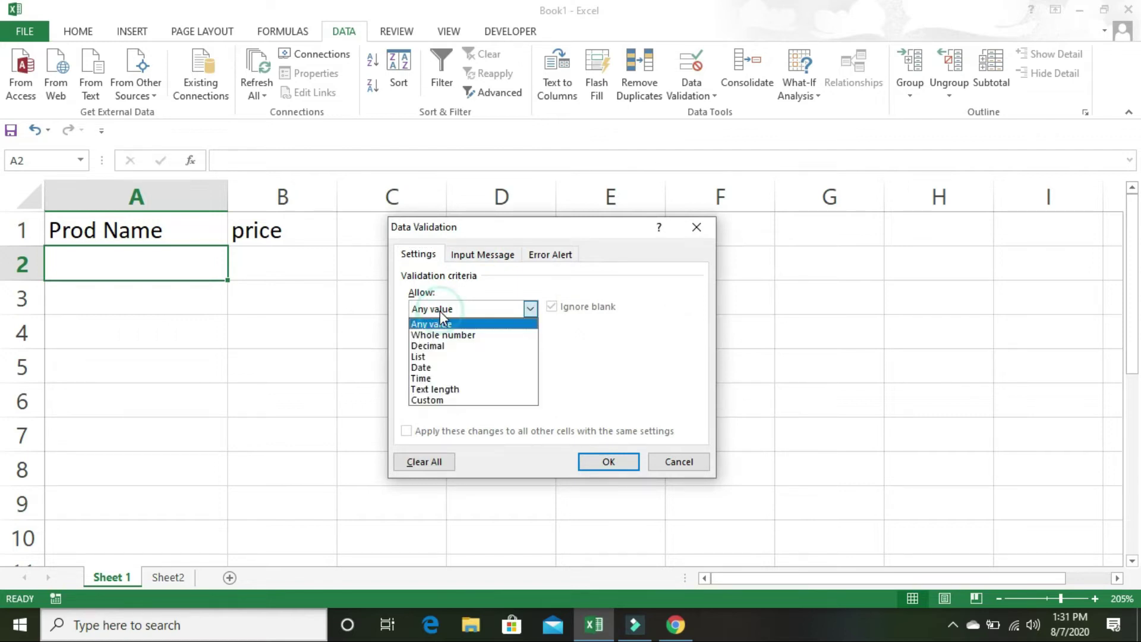
pyautogui.click(437, 357)
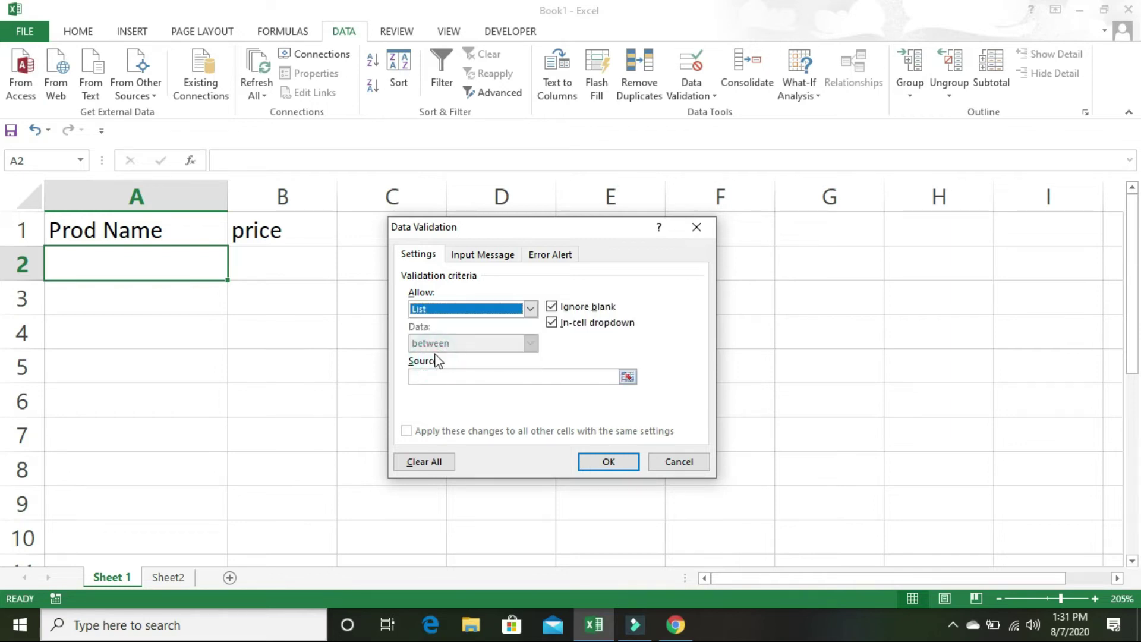
# Set the validation list's source to the product range A2:A6 on Sheet2, referenced as =items.
pyautogui.click(433, 378)
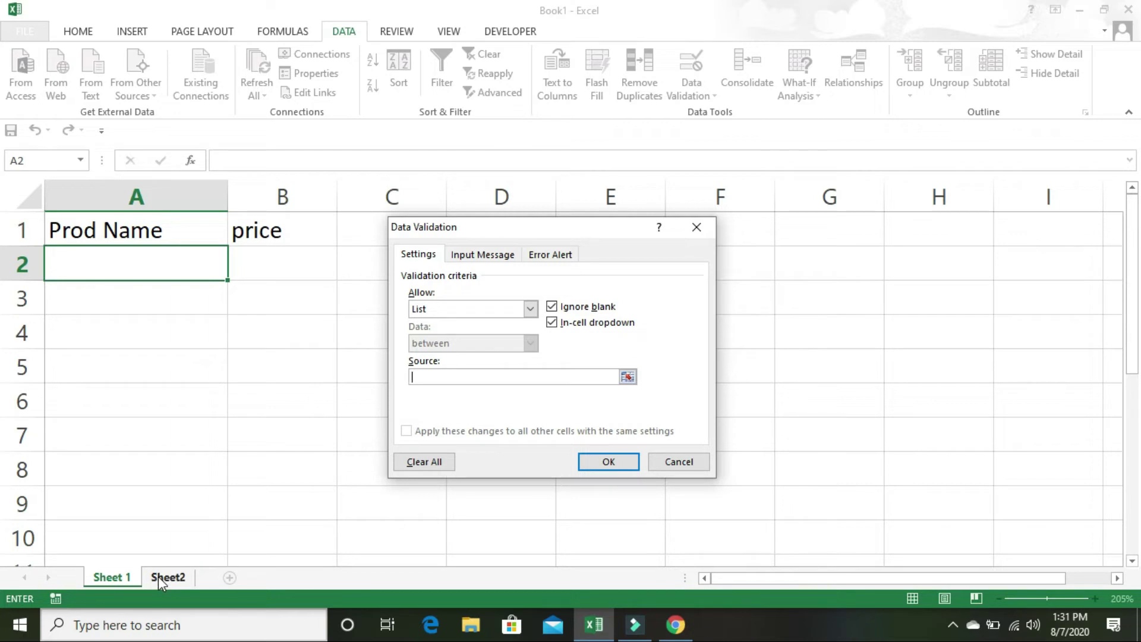
pyautogui.click(628, 377)
pyautogui.click(629, 377)
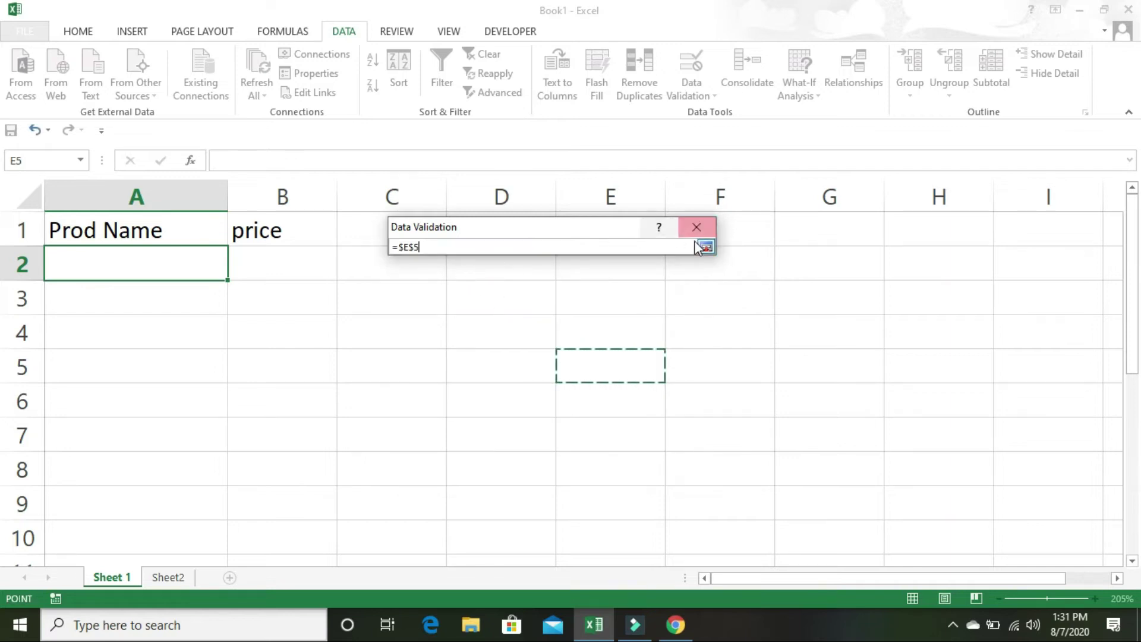
pyautogui.click(177, 578)
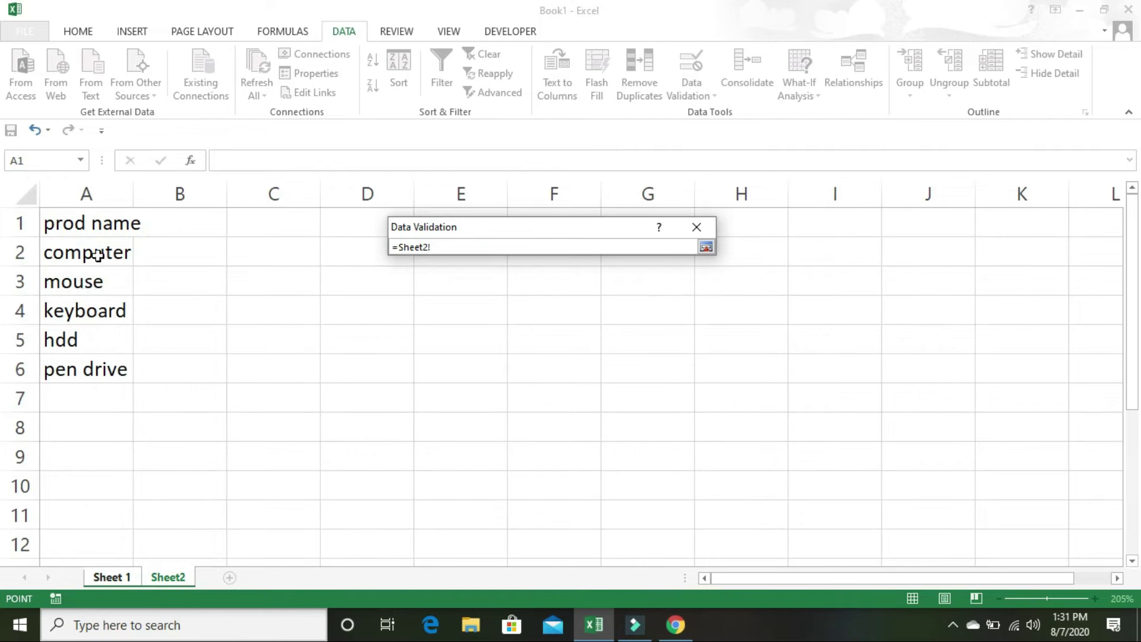
pyautogui.moveTo(95, 254); pyautogui.dragTo(107, 357)
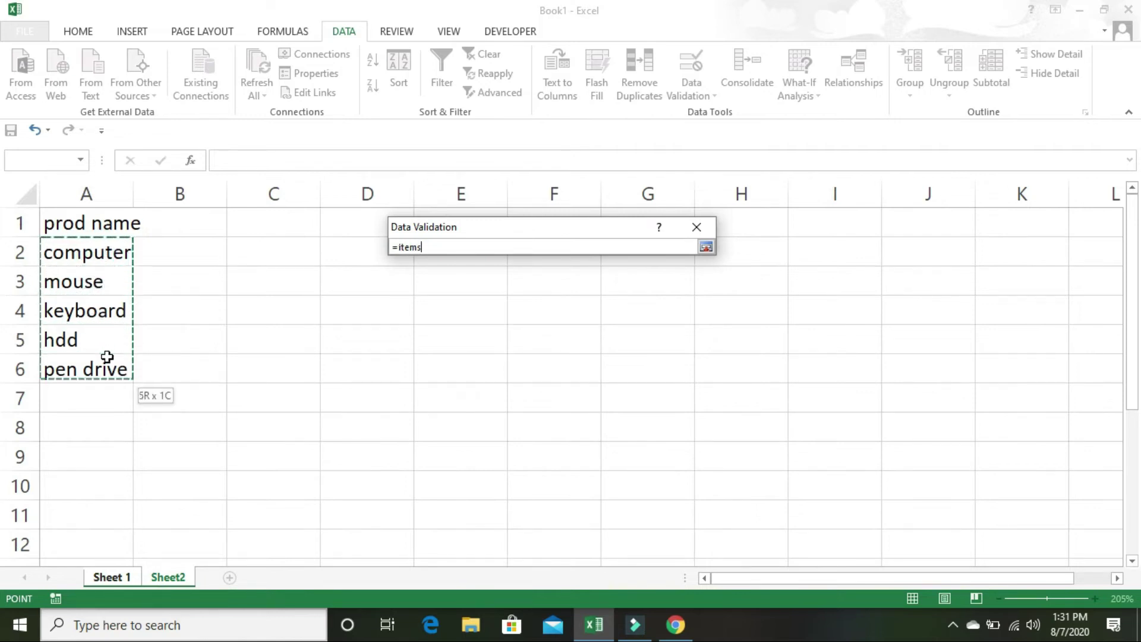
pyautogui.click(107, 357)
pyautogui.moveTo(120, 266); pyautogui.dragTo(115, 361)
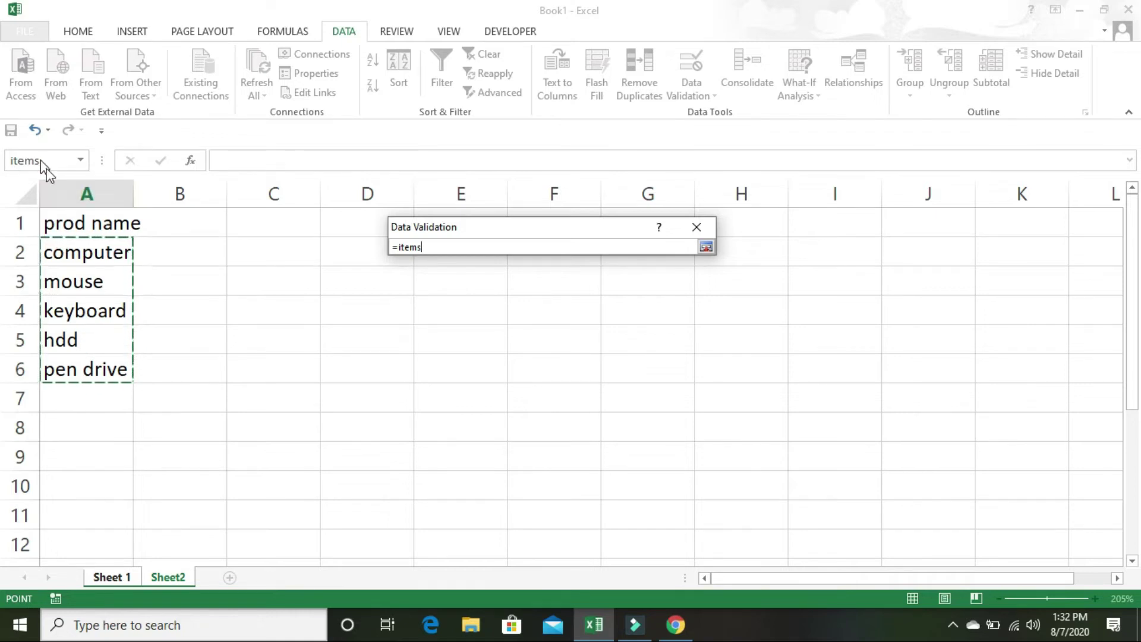
pyautogui.click(706, 247)
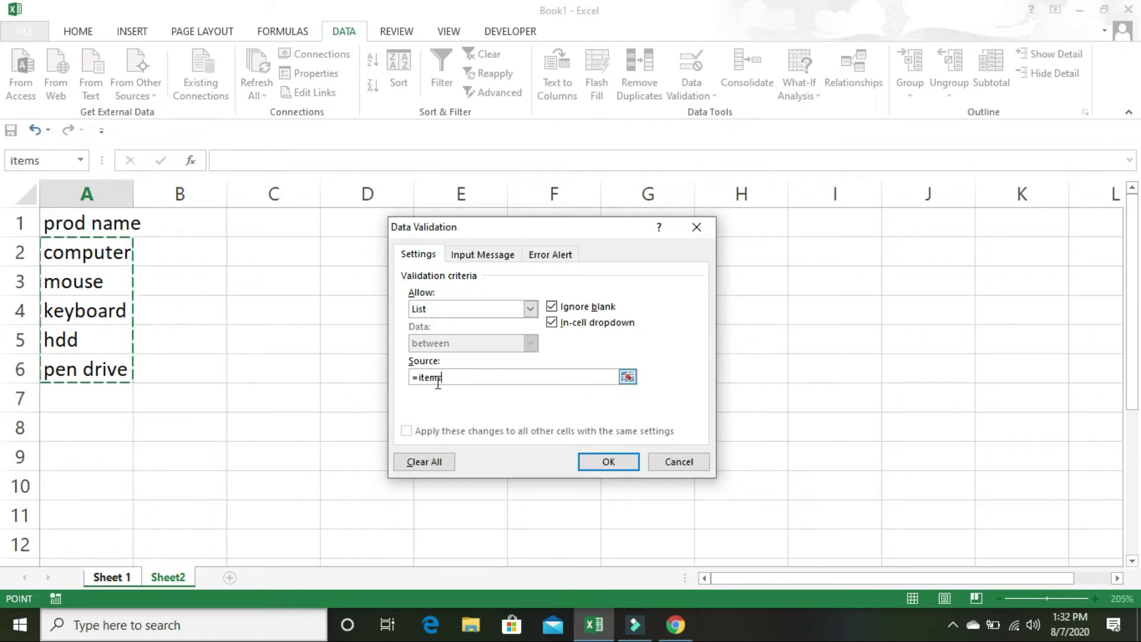
# Give the validation an input message titled "Select a Product" and apply the rule to cell A2.
pyautogui.click(491, 256)
pyautogui.click(461, 333)
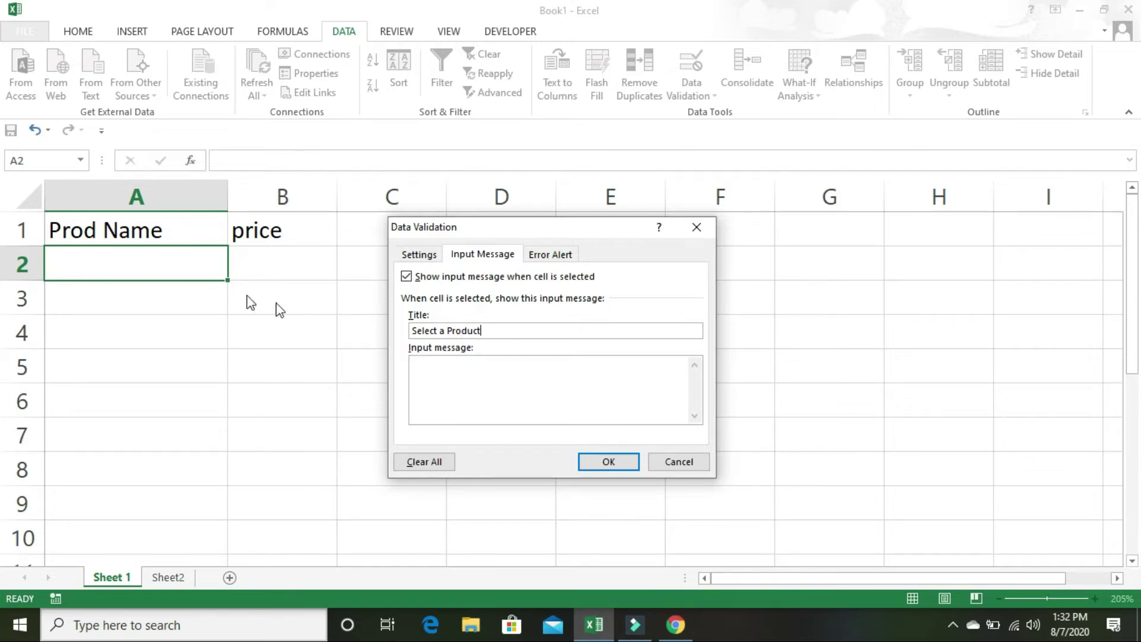
pyautogui.click(513, 389)
pyautogui.click(601, 462)
pyautogui.click(601, 462)
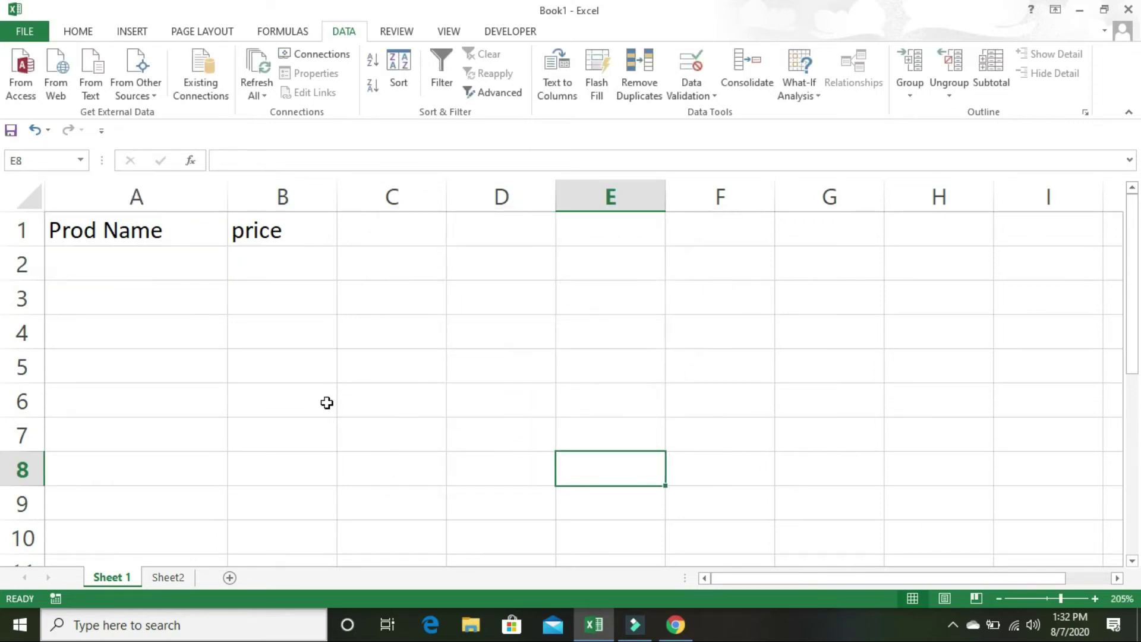
# Choose "computer" from the drop-down list in cell A2.
pyautogui.doubleClick(196, 272)
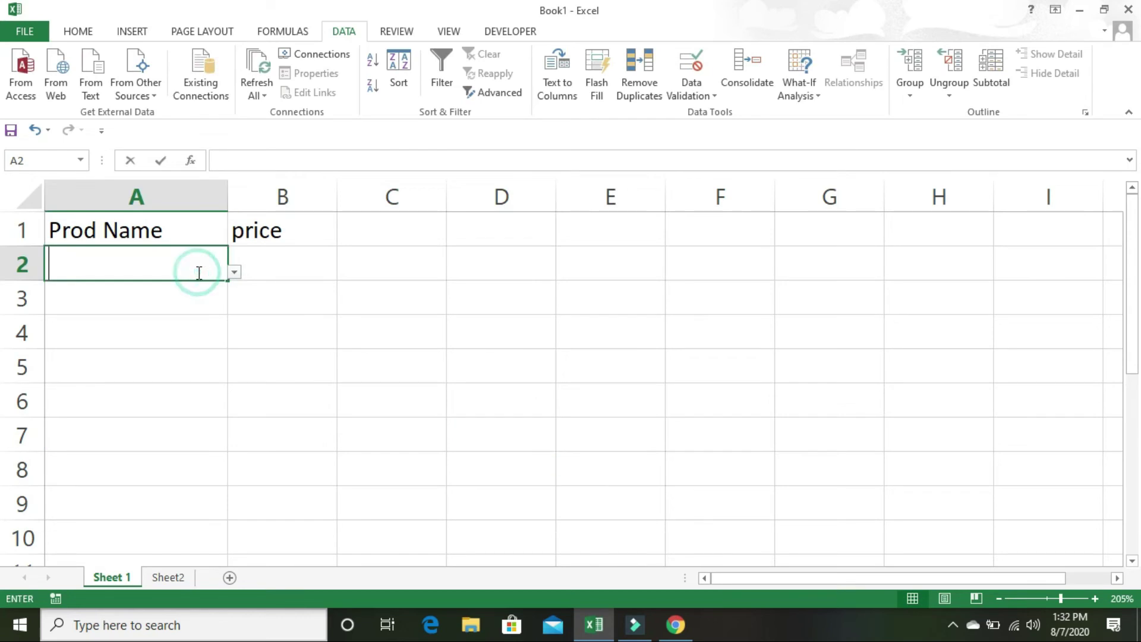
pyautogui.click(235, 274)
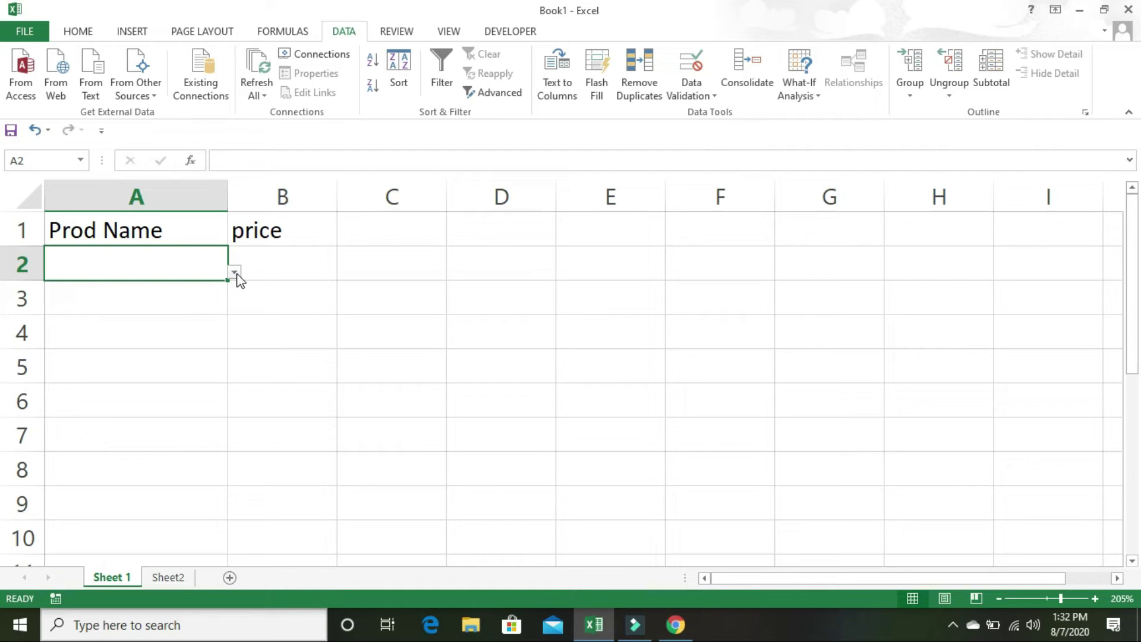
pyautogui.click(237, 273)
pyautogui.click(237, 273)
pyautogui.click(235, 273)
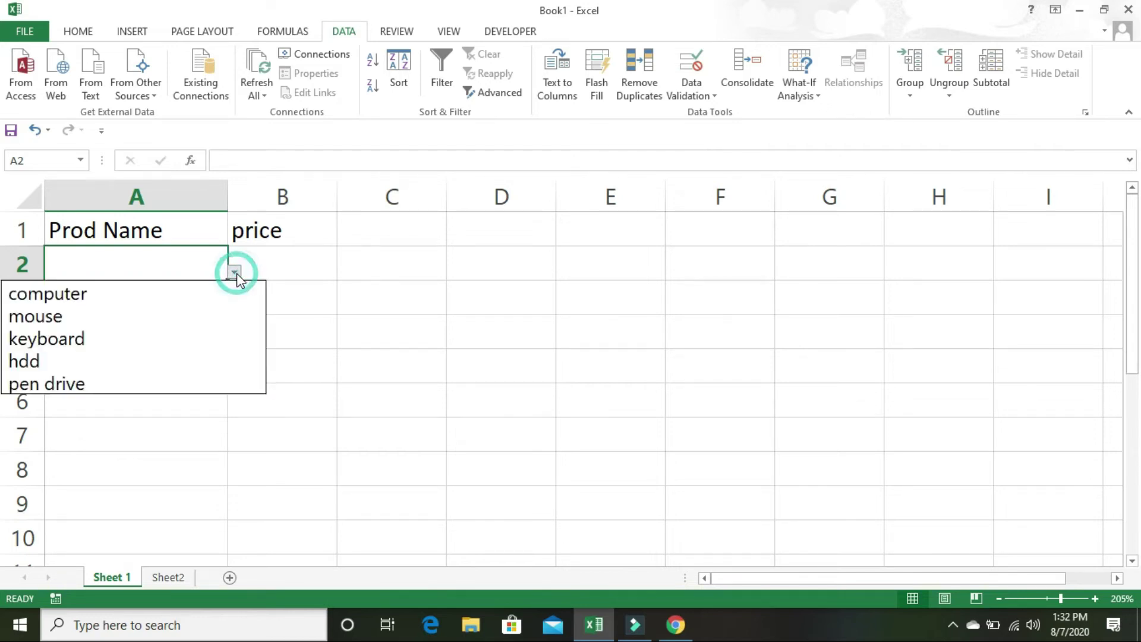
pyautogui.click(108, 303)
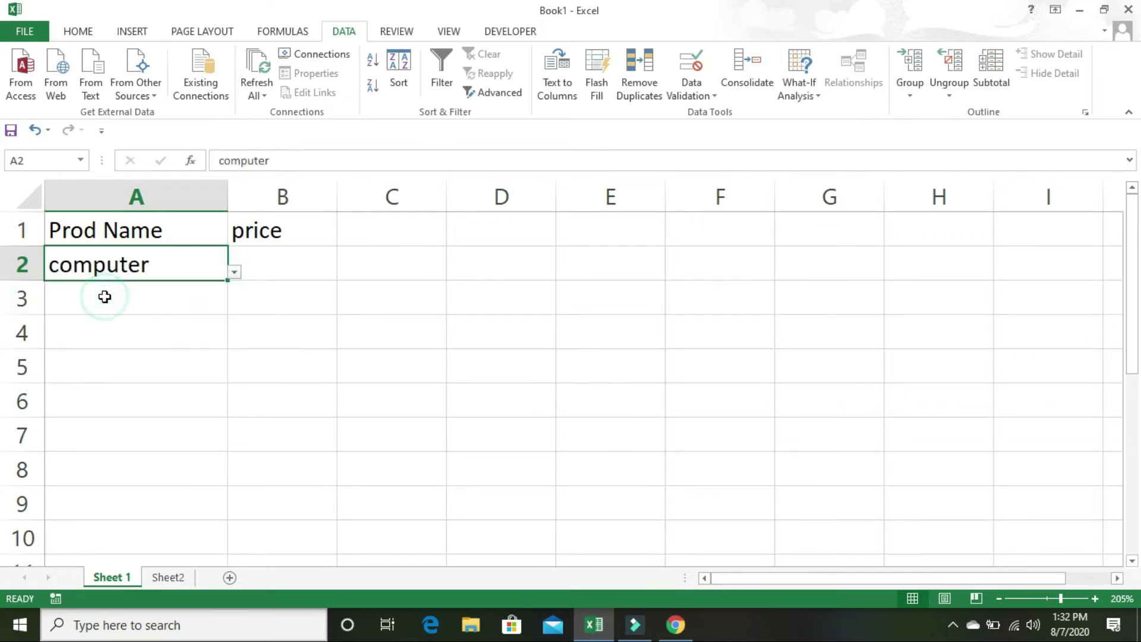
# Enter the price 25000 for the computer in cell B2.
pyautogui.doubleClick(276, 274)
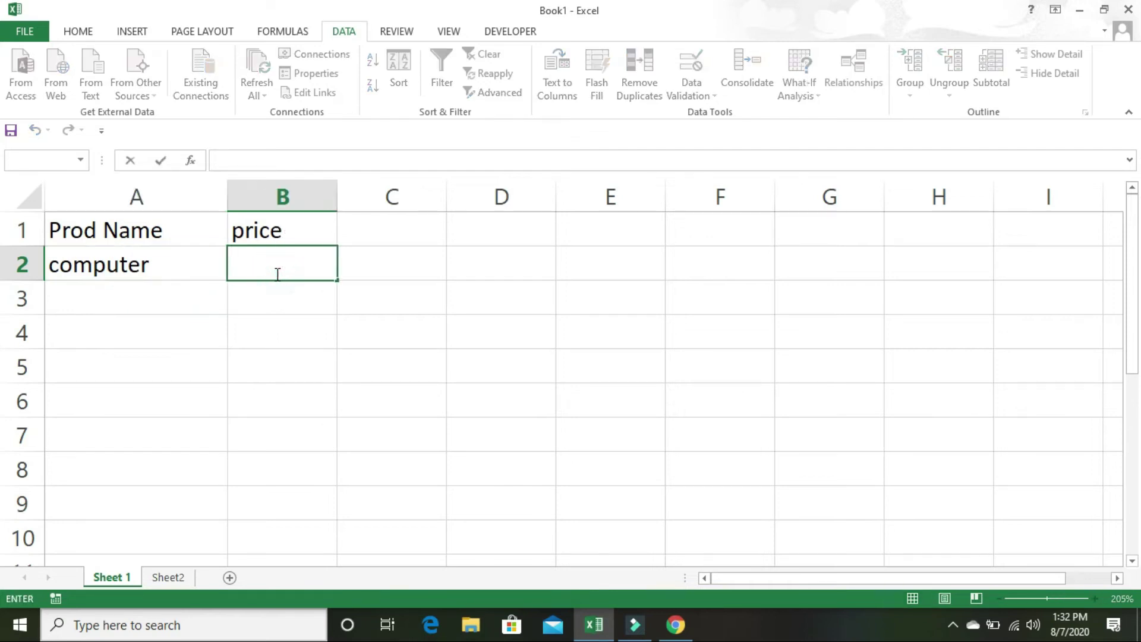
pyautogui.write('25000')
pyautogui.press('Return')
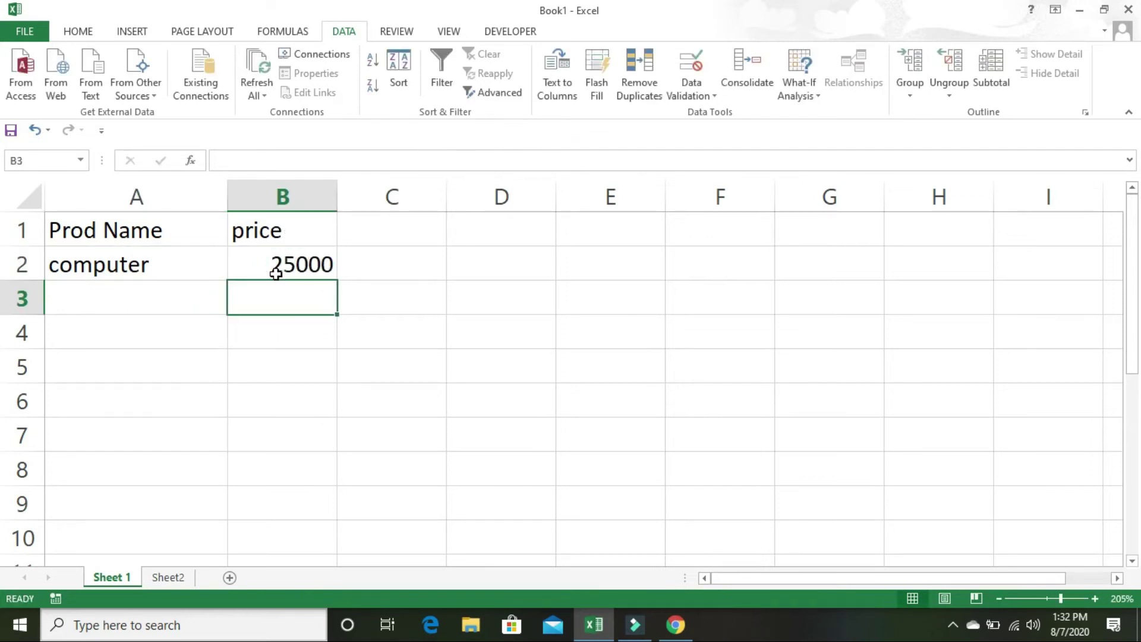
pyautogui.click(204, 293)
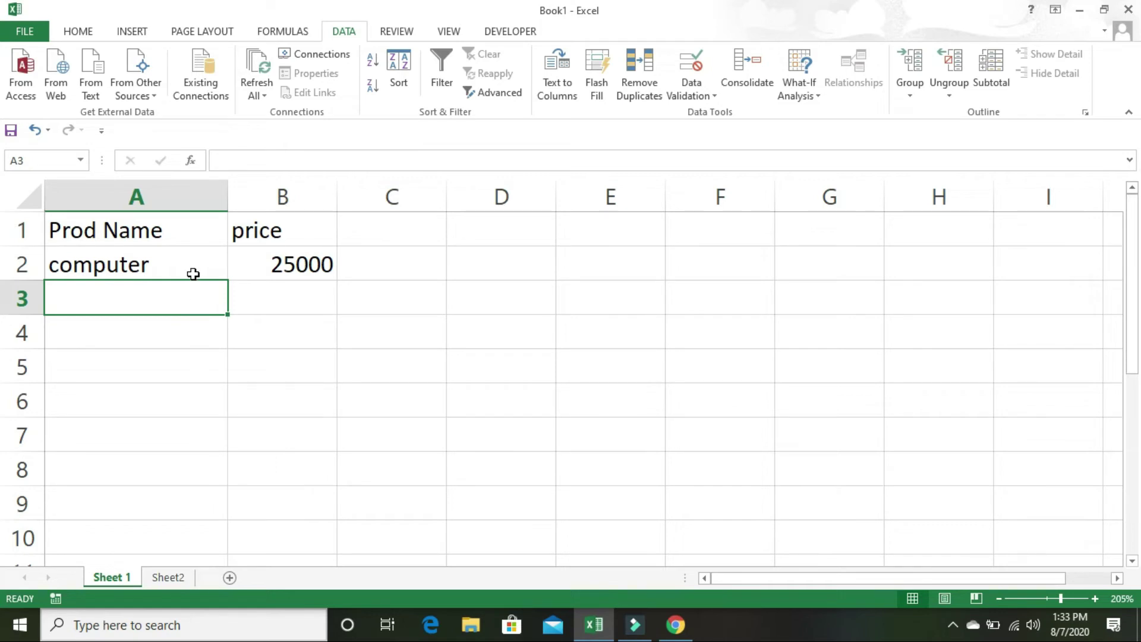
pyautogui.moveTo(200, 261); pyautogui.dragTo(166, 526)
pyautogui.click(165, 526)
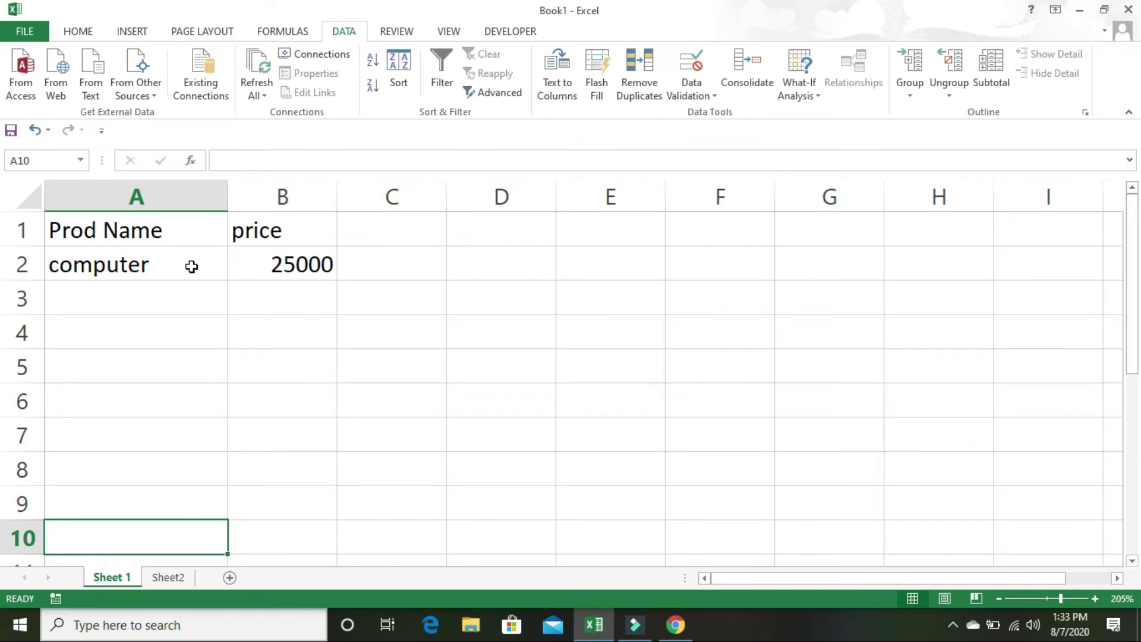
pyautogui.moveTo(191, 265); pyautogui.dragTo(204, 497)
pyautogui.click(203, 497)
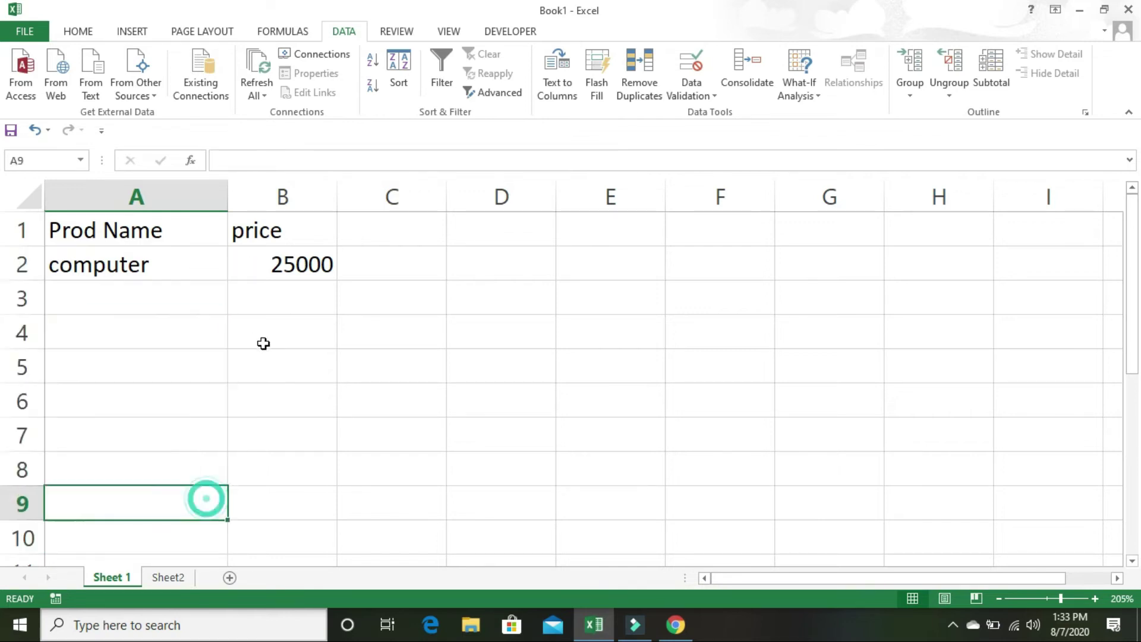
pyautogui.click(270, 329)
pyautogui.click(212, 264)
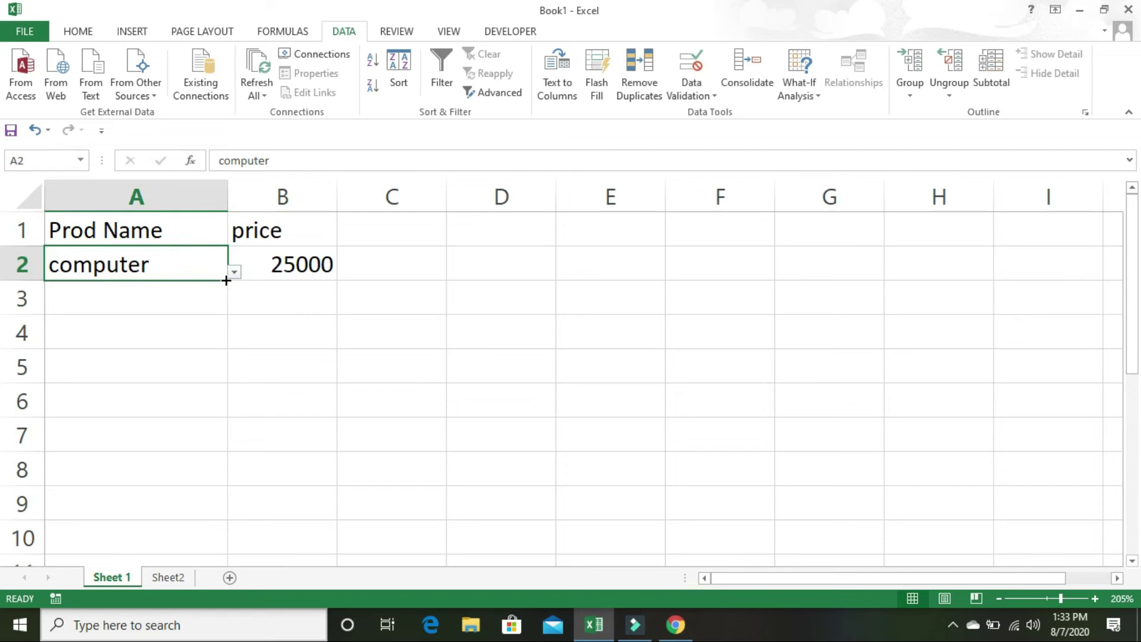
pyautogui.press('alt')
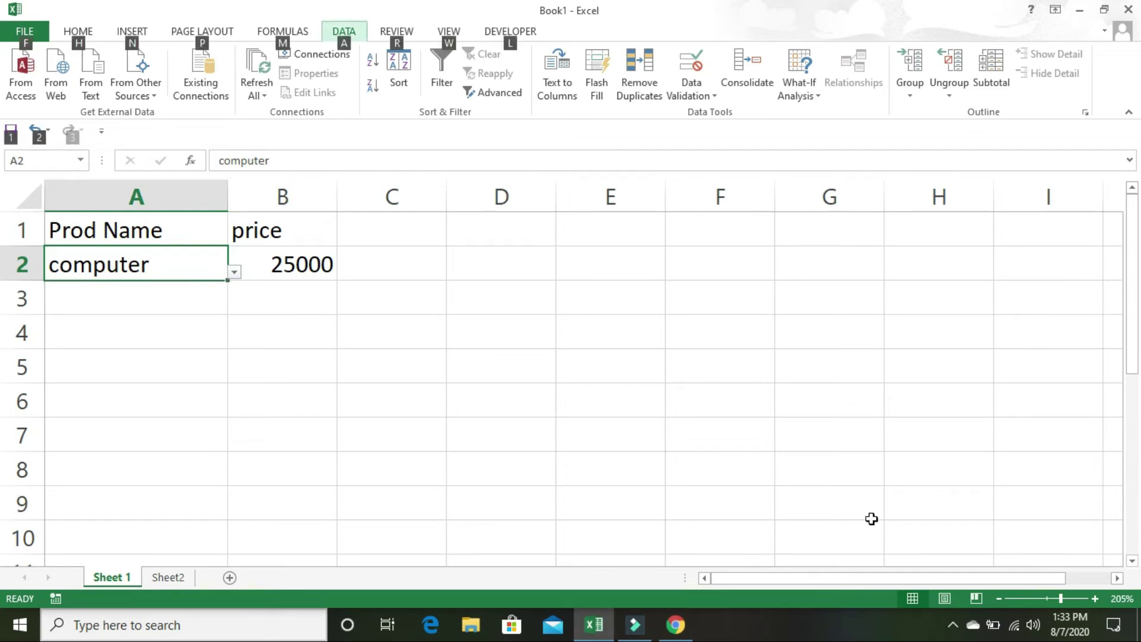
pyautogui.doubleClick(206, 293)
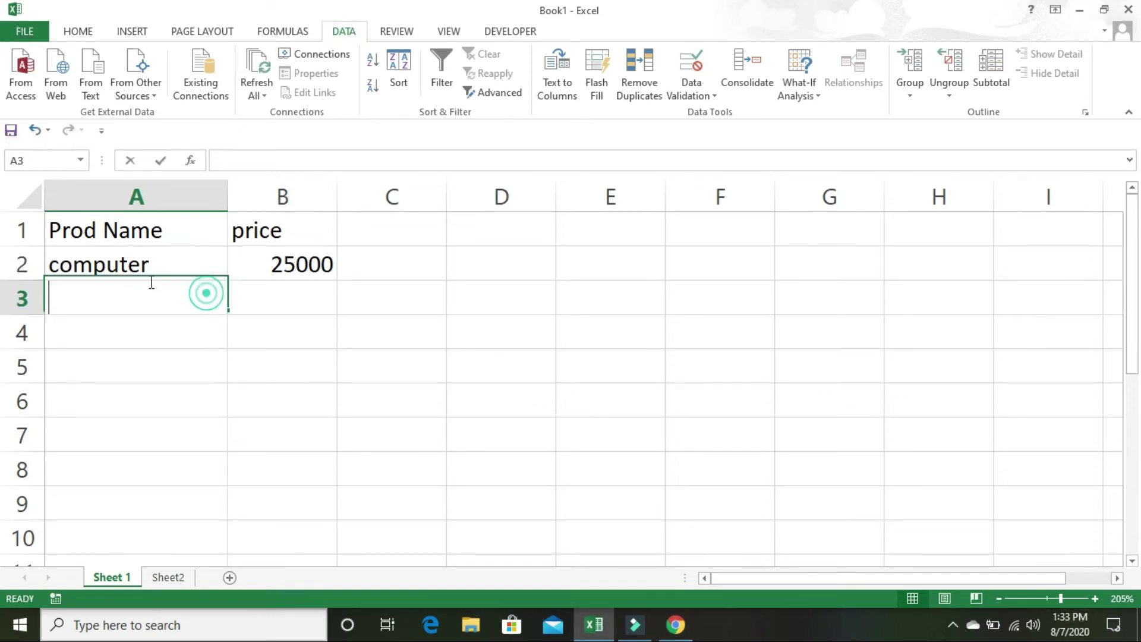
pyautogui.moveTo(158, 262); pyautogui.dragTo(153, 530)
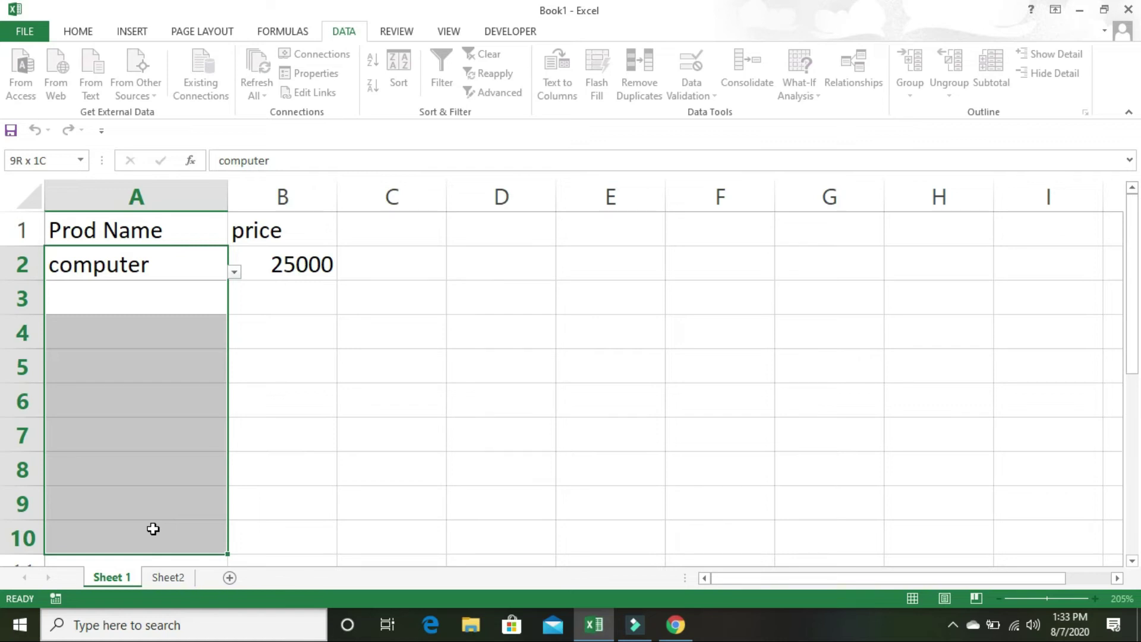
pyautogui.moveTo(154, 529); pyautogui.dragTo(152, 529)
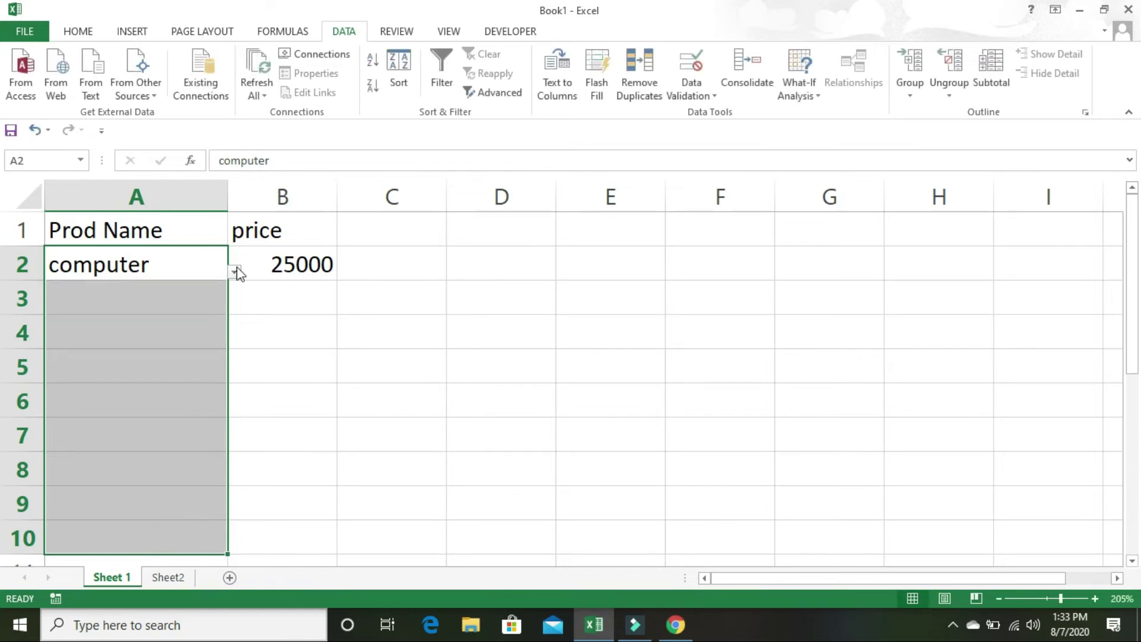
pyautogui.doubleClick(103, 266)
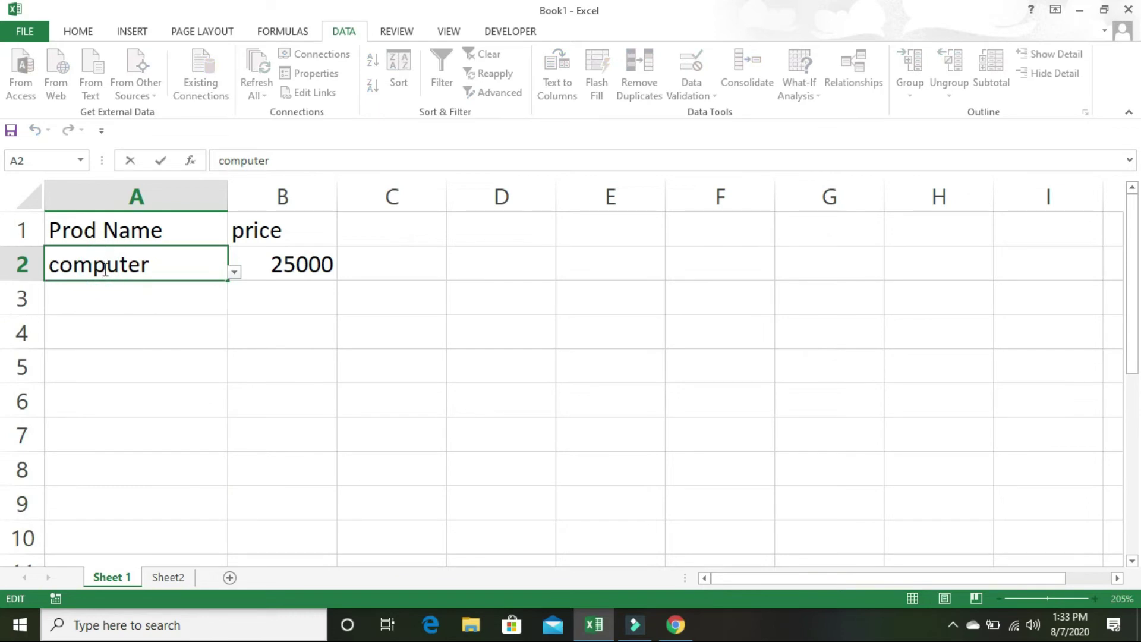
pyautogui.click(17, 264)
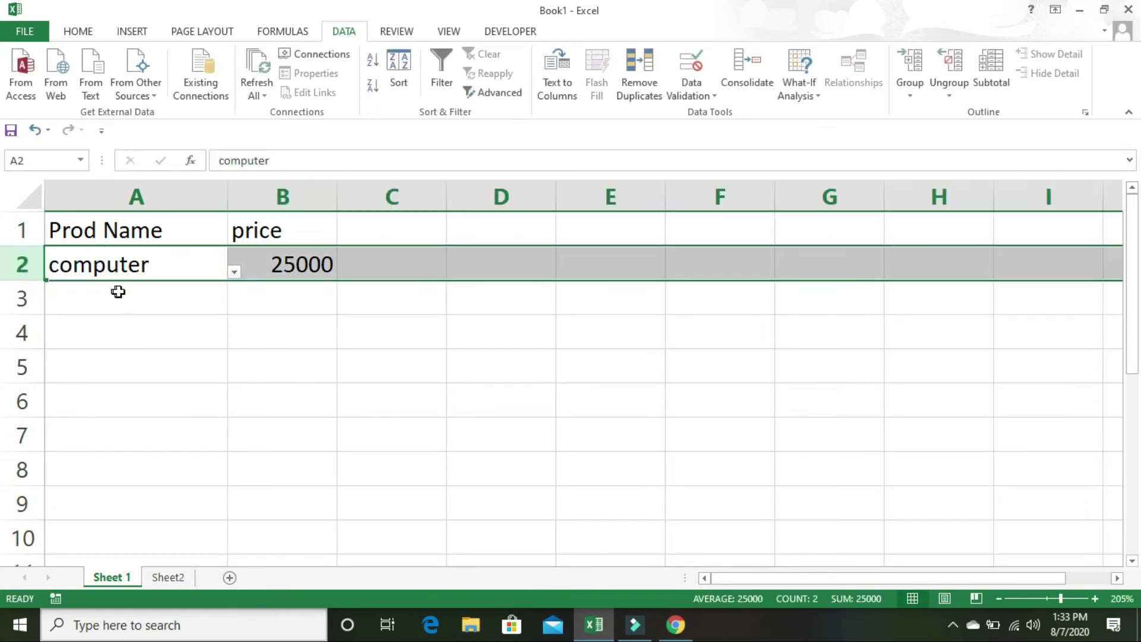
pyautogui.click(116, 293)
pyautogui.click(123, 297)
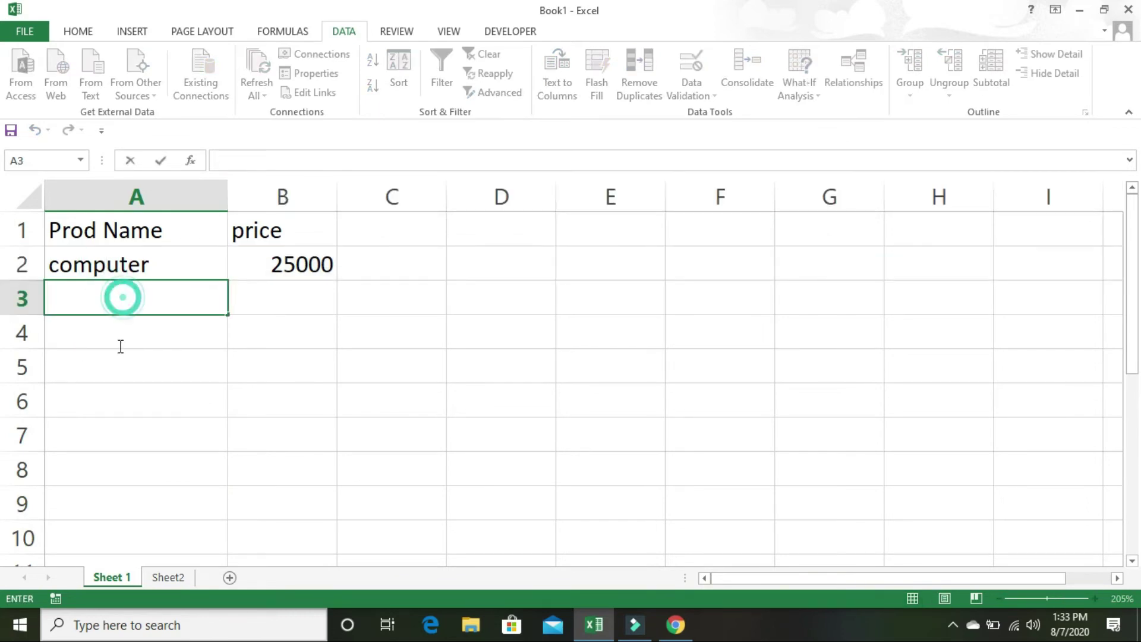
pyautogui.click(133, 302)
pyautogui.click(145, 459)
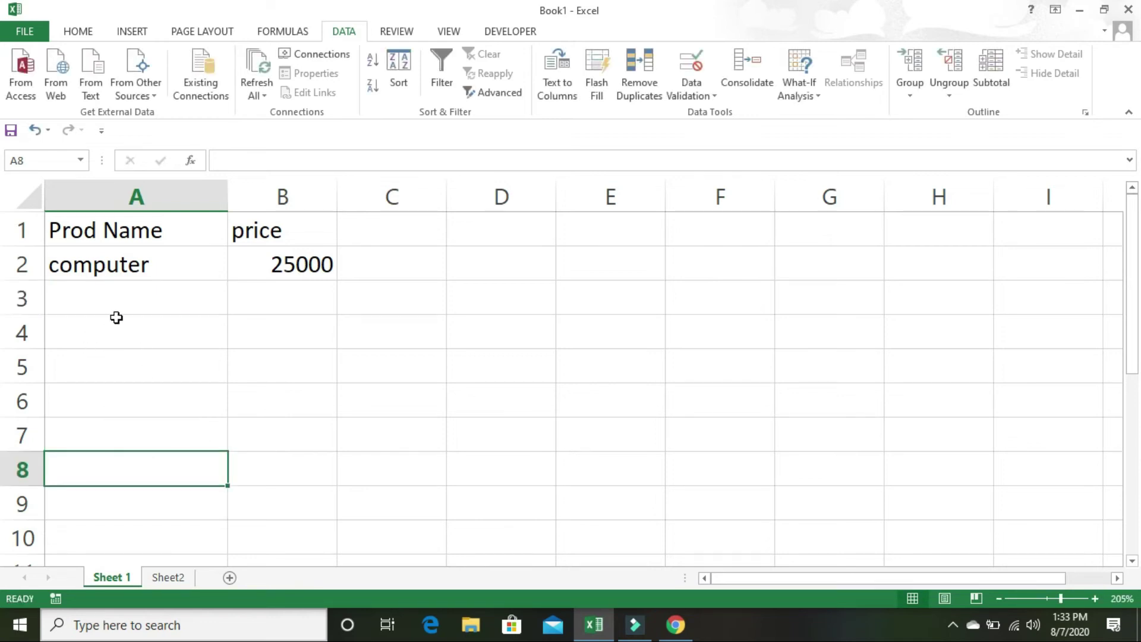
pyautogui.click(113, 297)
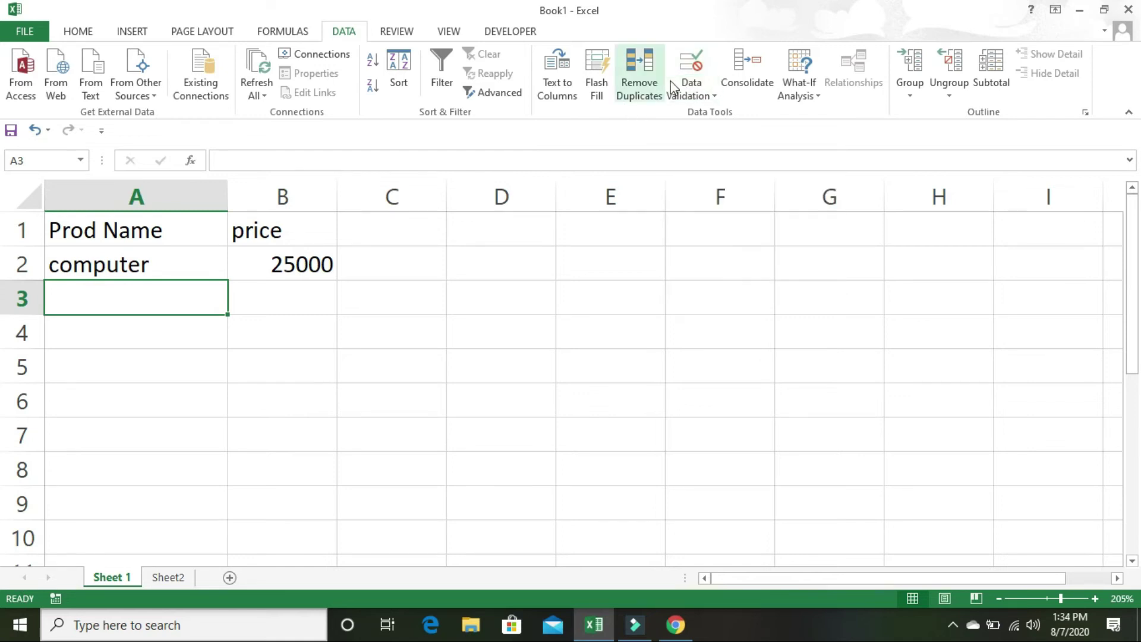
pyautogui.moveTo(178, 304); pyautogui.dragTo(132, 539)
pyautogui.click(132, 539)
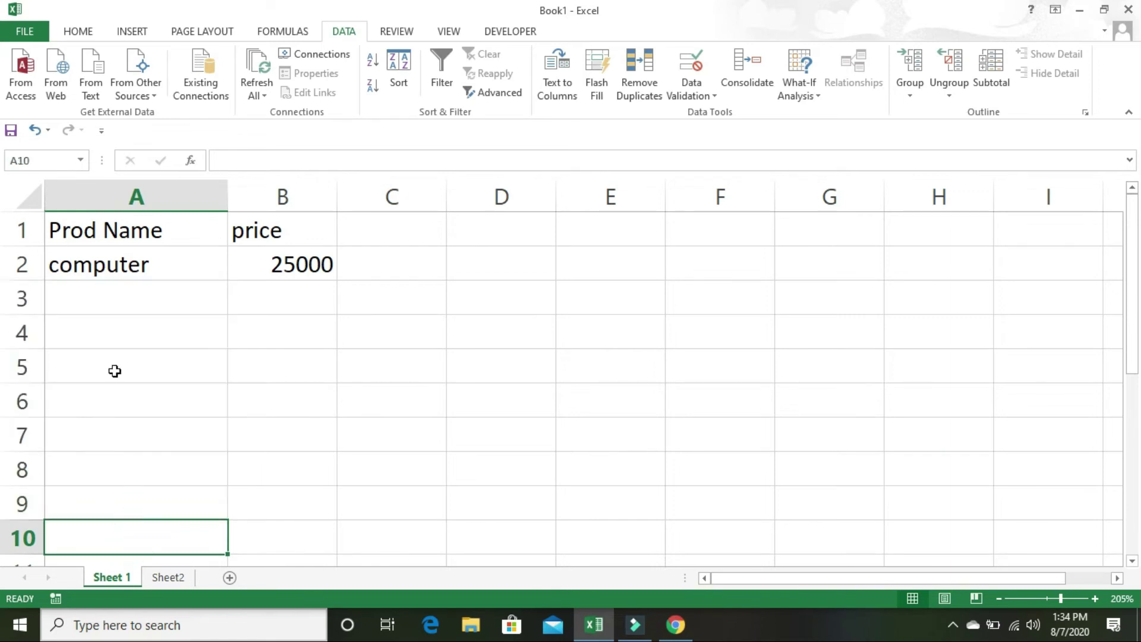
pyautogui.moveTo(112, 291); pyautogui.dragTo(119, 530)
pyautogui.click(122, 528)
pyautogui.moveTo(157, 299); pyautogui.dragTo(191, 533)
pyautogui.click(192, 535)
# Set up a list validation for cells A3:A10 with the source =items.
pyautogui.hotkey('shift', 'Up')
pyautogui.hotkey('shift', 'Up')
pyautogui.hotkey('shift', 'Up')
pyautogui.hotkey('shift', 'Up')
pyautogui.hotkey('shift', 'Up')
pyautogui.hotkey('shift', 'Up')
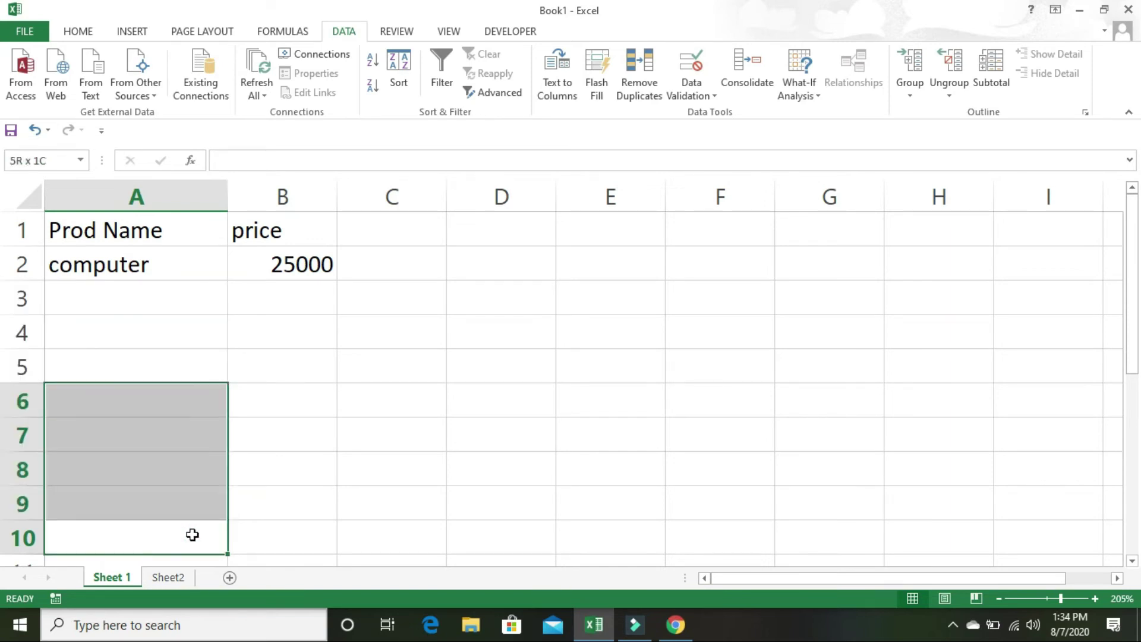
pyautogui.hotkey('shift', 'Up')
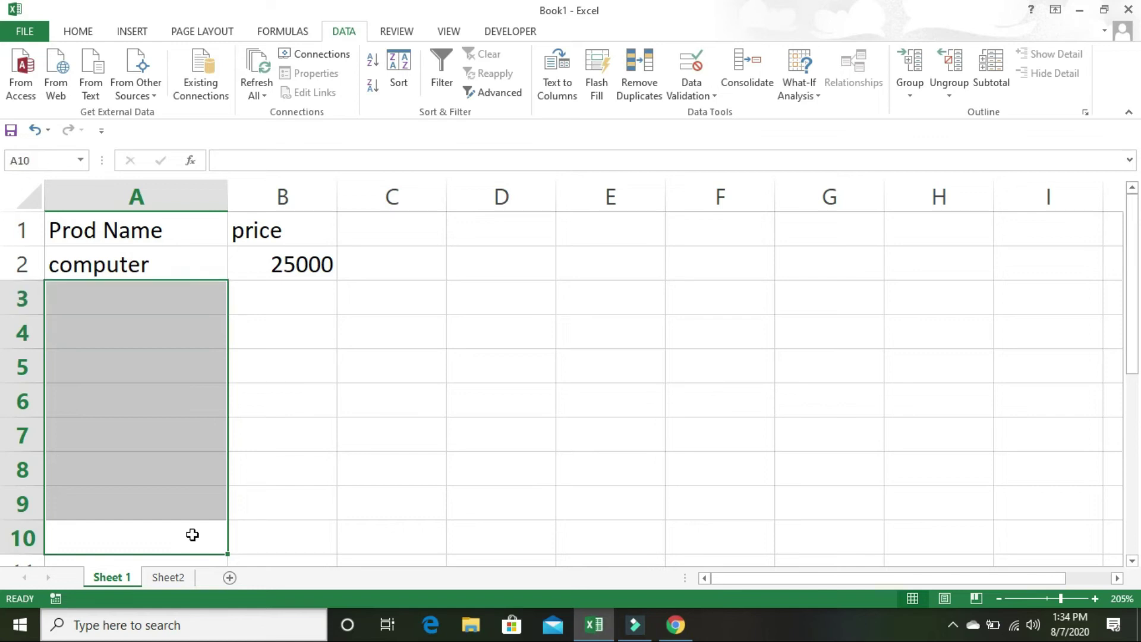
pyautogui.click(705, 66)
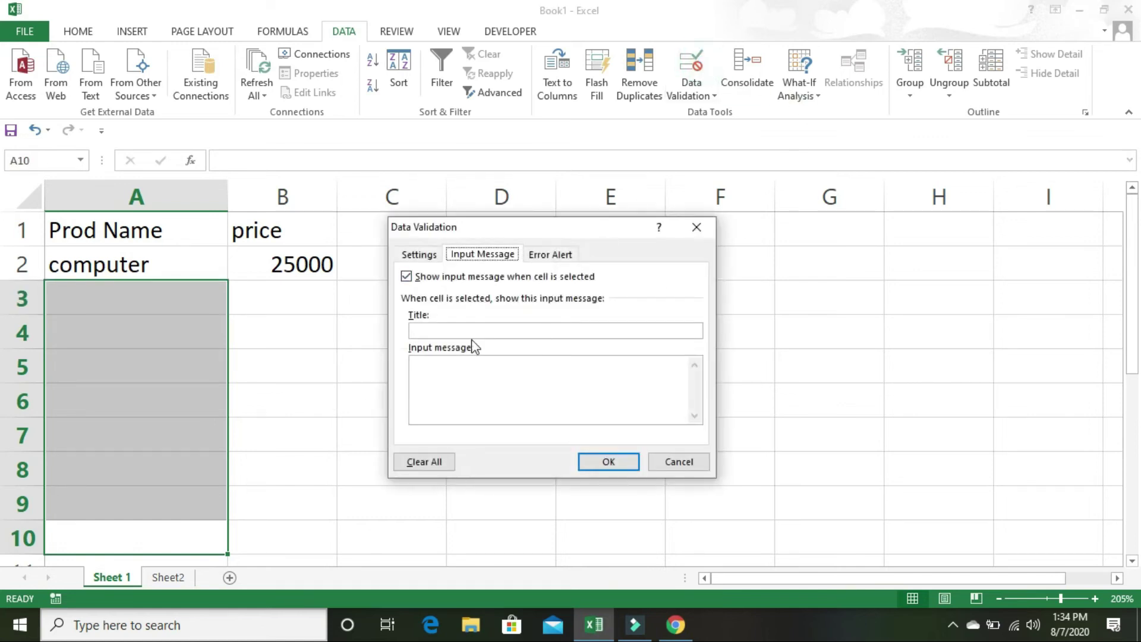
pyautogui.click(419, 253)
pyautogui.click(529, 309)
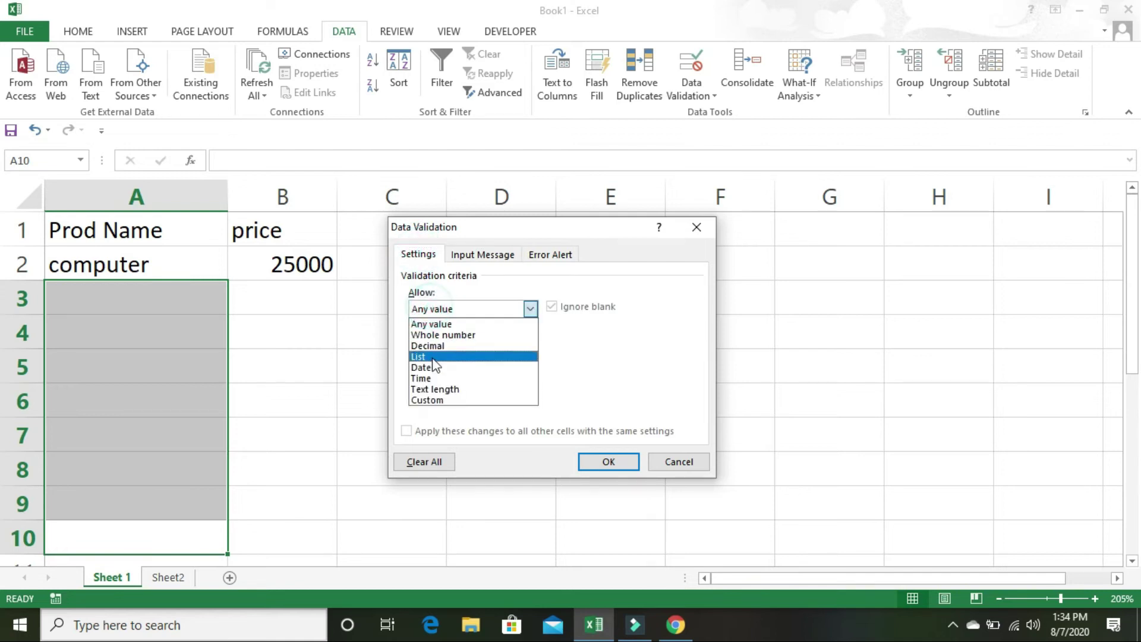
pyautogui.click(434, 357)
pyautogui.click(442, 378)
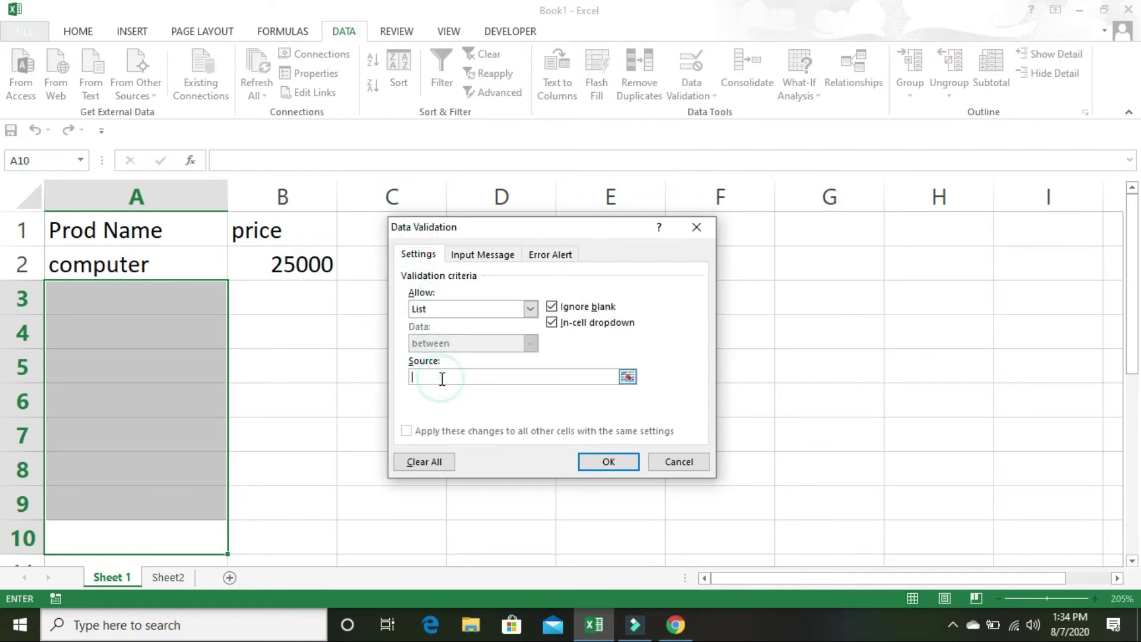
pyautogui.write('=items')
# Title the validation's input message "Select" and apply the rule to cells A3:A10.
pyautogui.click(470, 257)
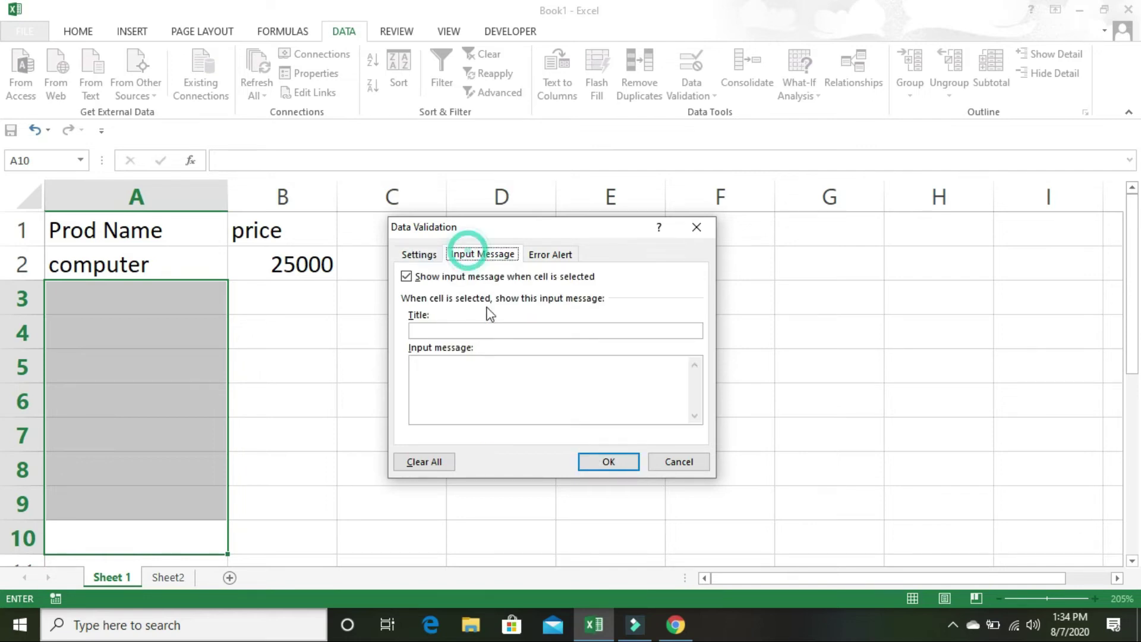
pyautogui.click(472, 331)
pyautogui.write('Se')
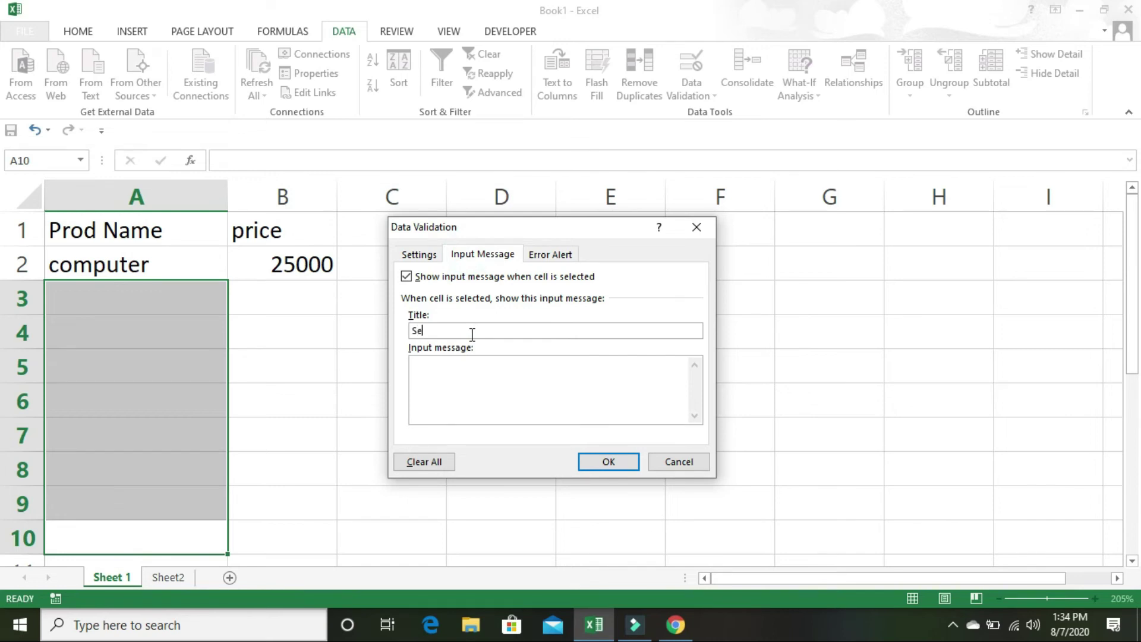
pyautogui.write('lect')
pyautogui.click(437, 257)
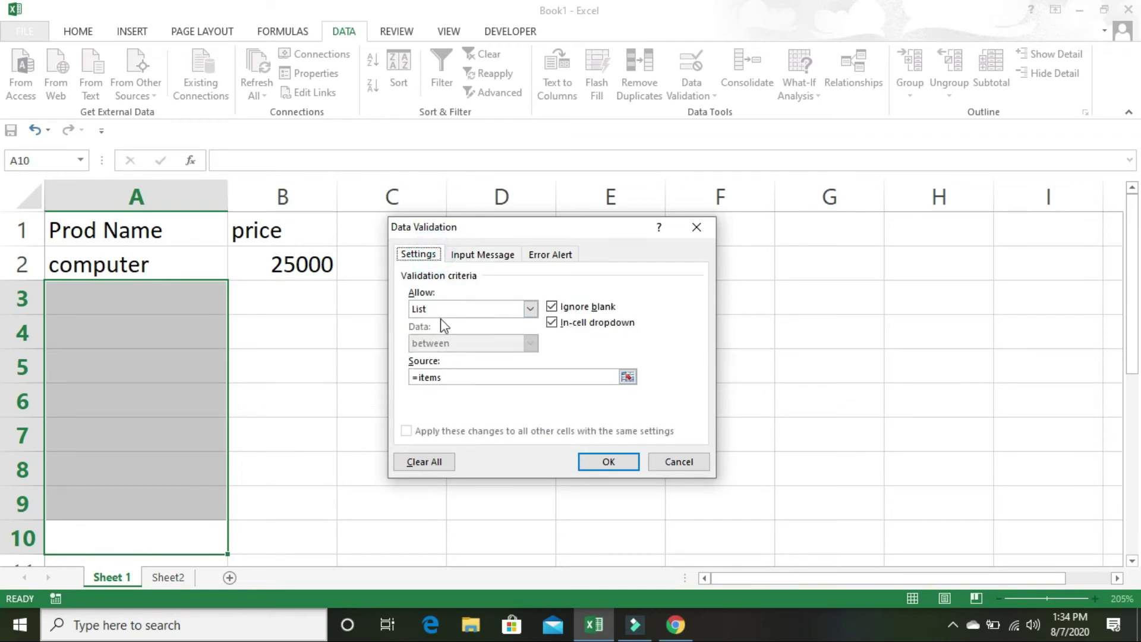
pyautogui.click(607, 462)
pyautogui.click(600, 464)
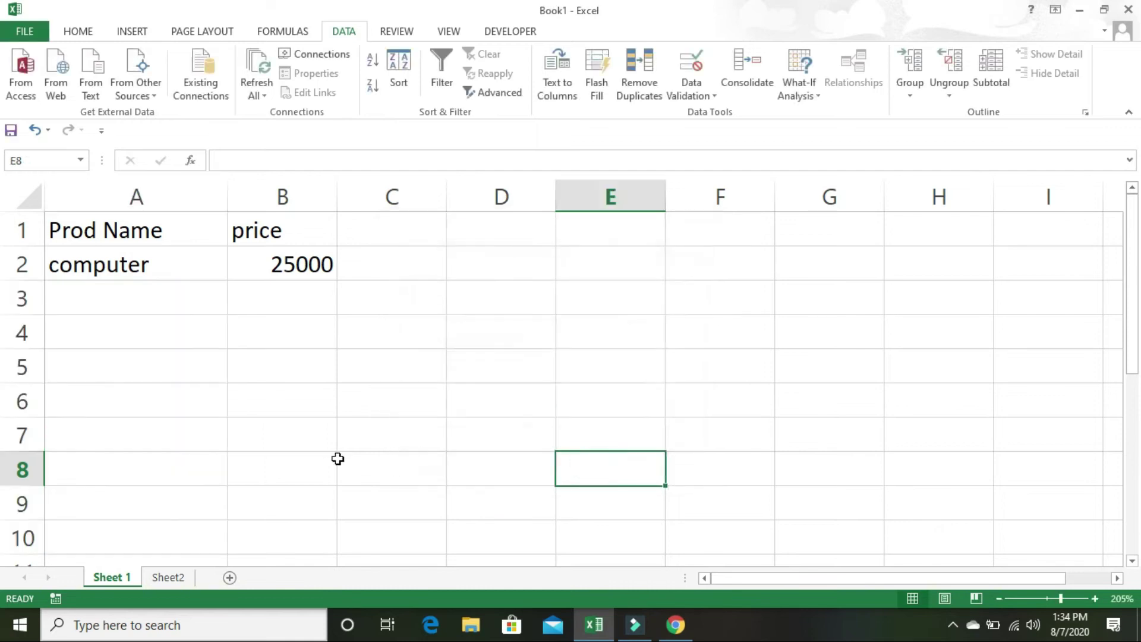
# Choose "mouse" from the drop-down list in cell A3.
pyautogui.click(181, 300)
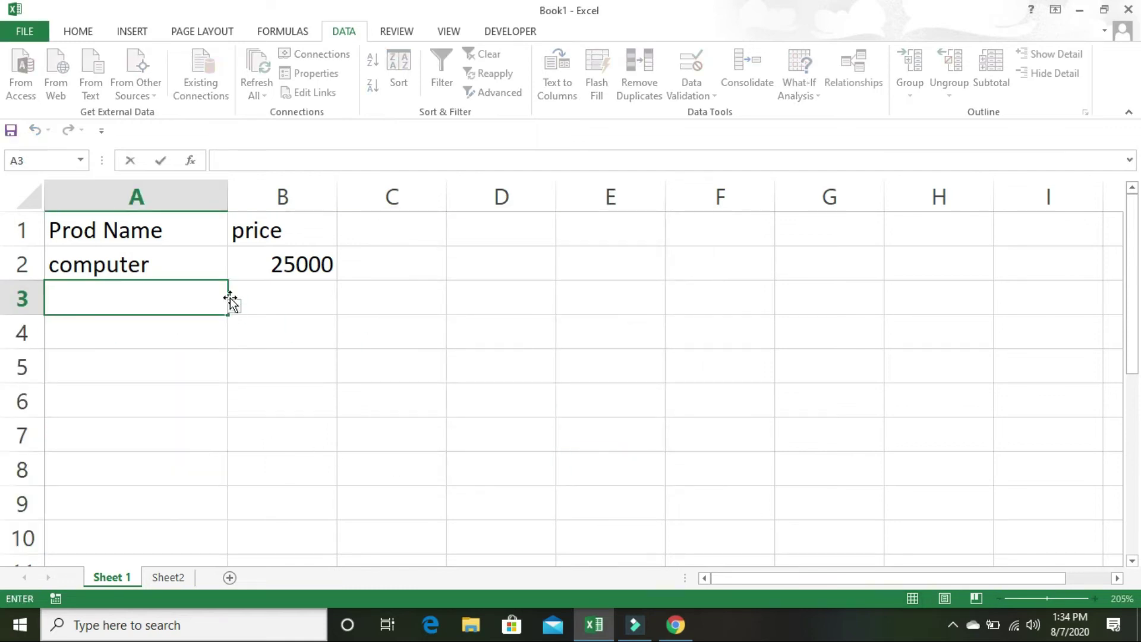
pyautogui.click(238, 308)
pyautogui.click(238, 307)
pyautogui.click(238, 307)
pyautogui.click(238, 308)
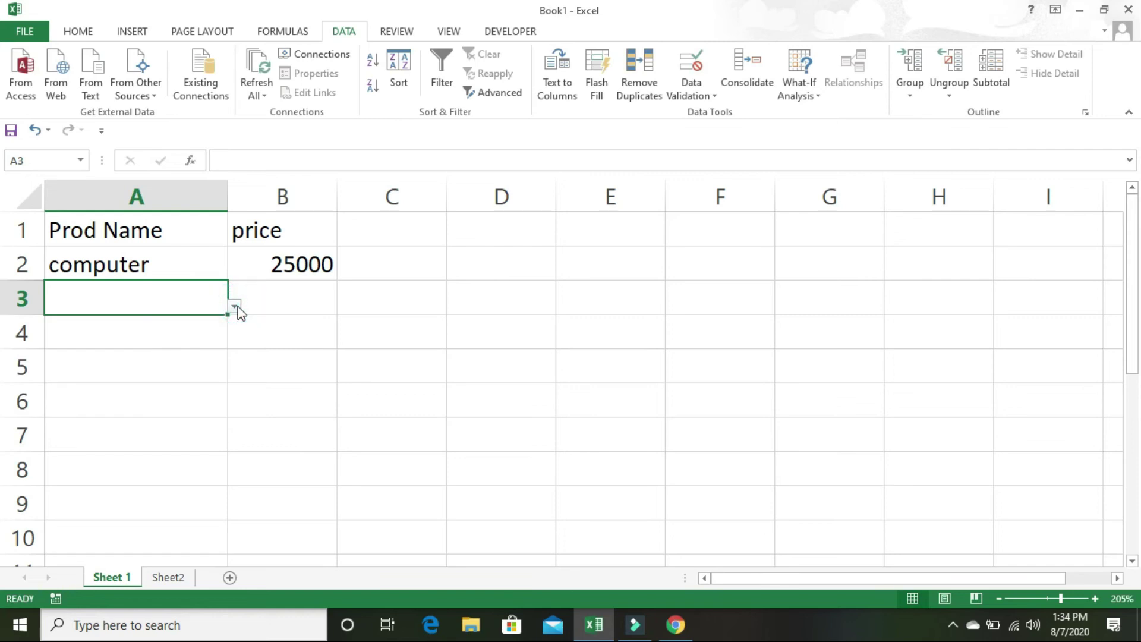
pyautogui.click(235, 307)
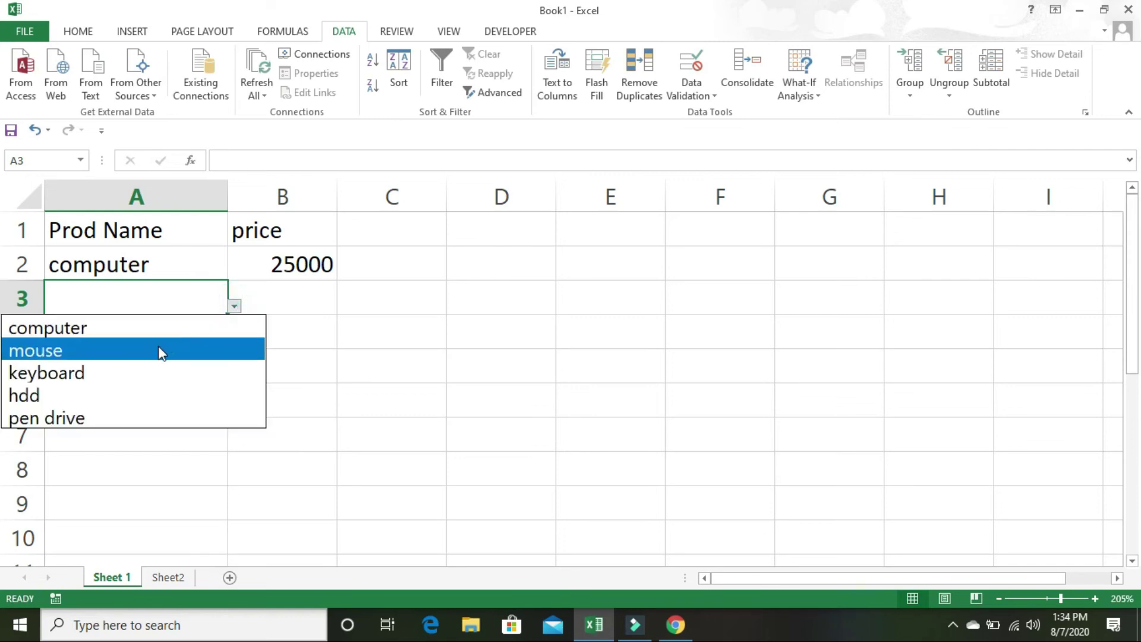
pyautogui.click(160, 352)
pyautogui.press('Return')
# Enter the price 450 for the mouse in cell B3.
pyautogui.click(254, 309)
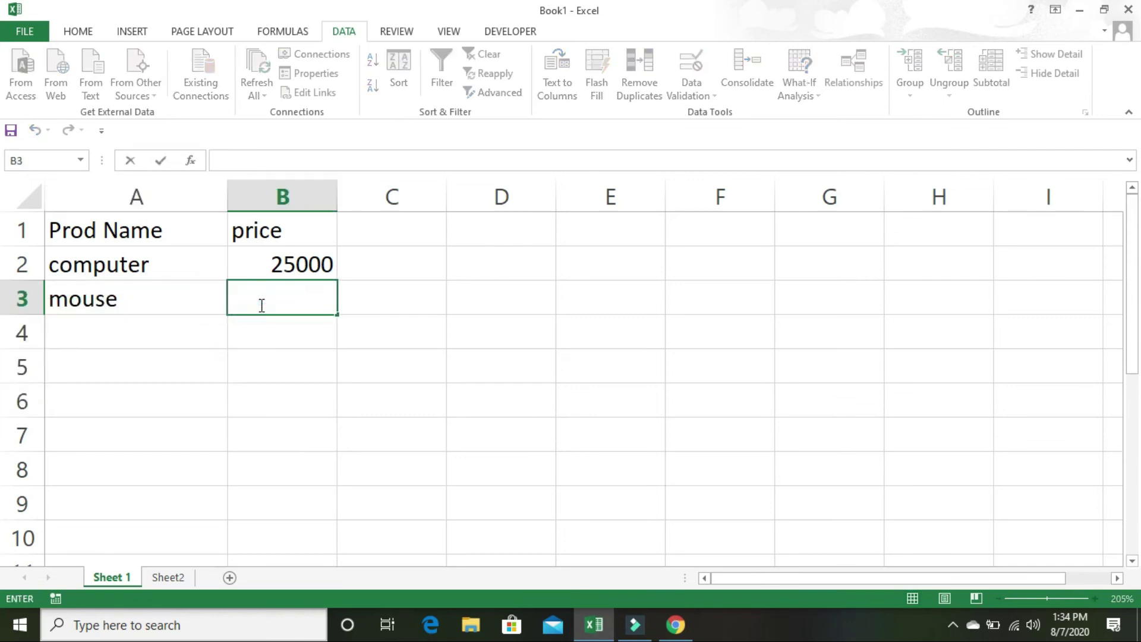
pyautogui.write('450')
pyautogui.press('Return')
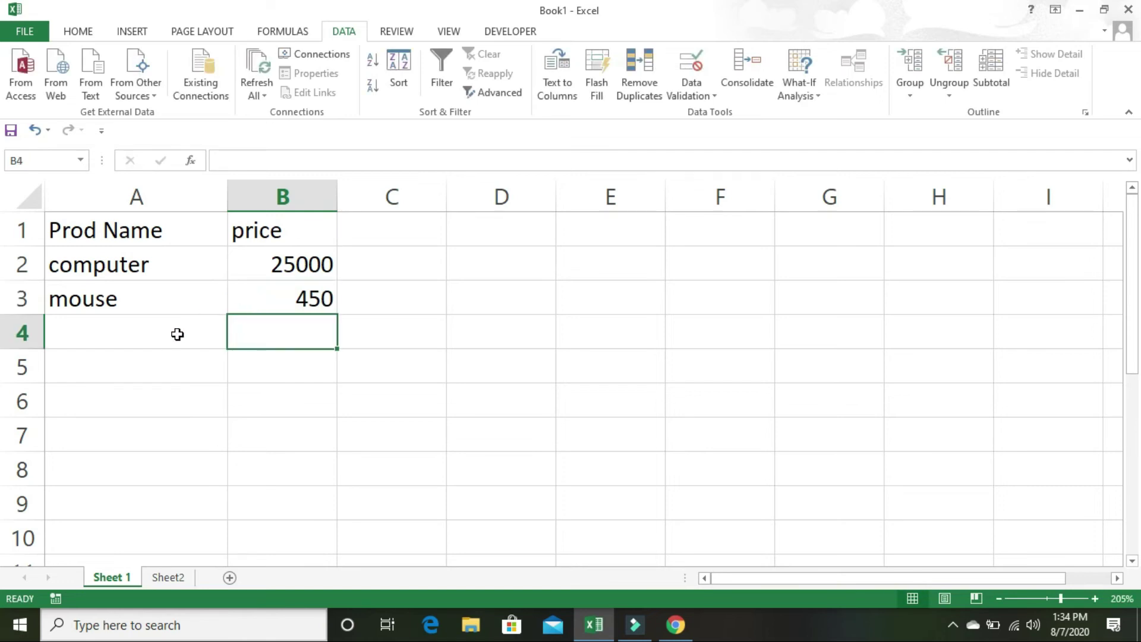
# Choose "keyboard" from the drop-down list in cell A4 and enter its price 750 in cell B4.
pyautogui.click(177, 334)
pyautogui.click(234, 344)
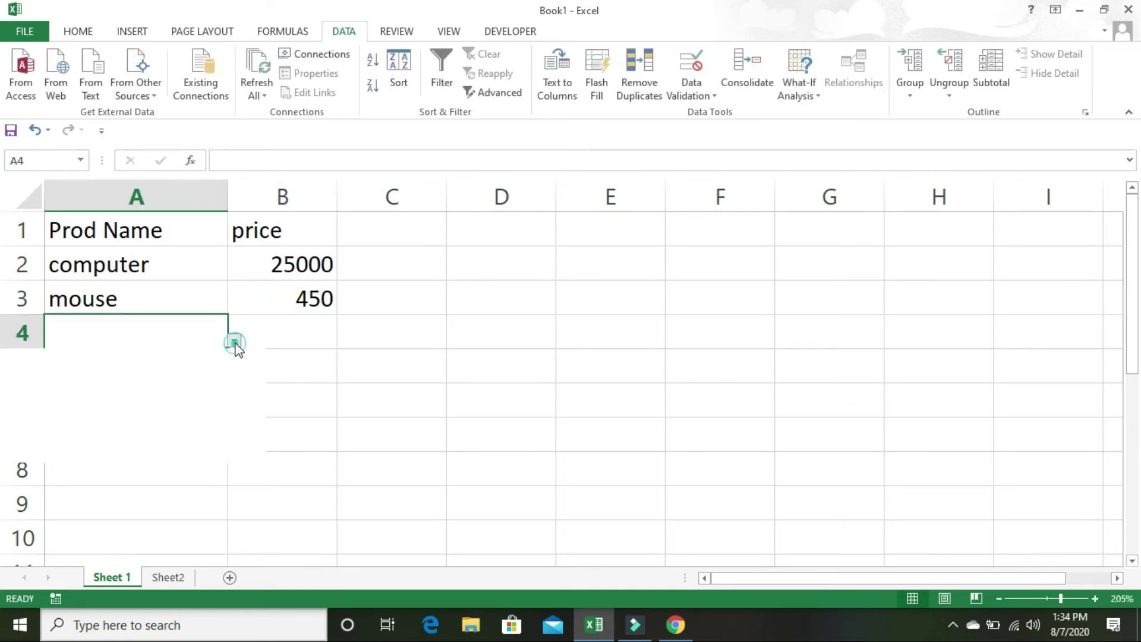
pyautogui.click(159, 407)
pyautogui.click(158, 410)
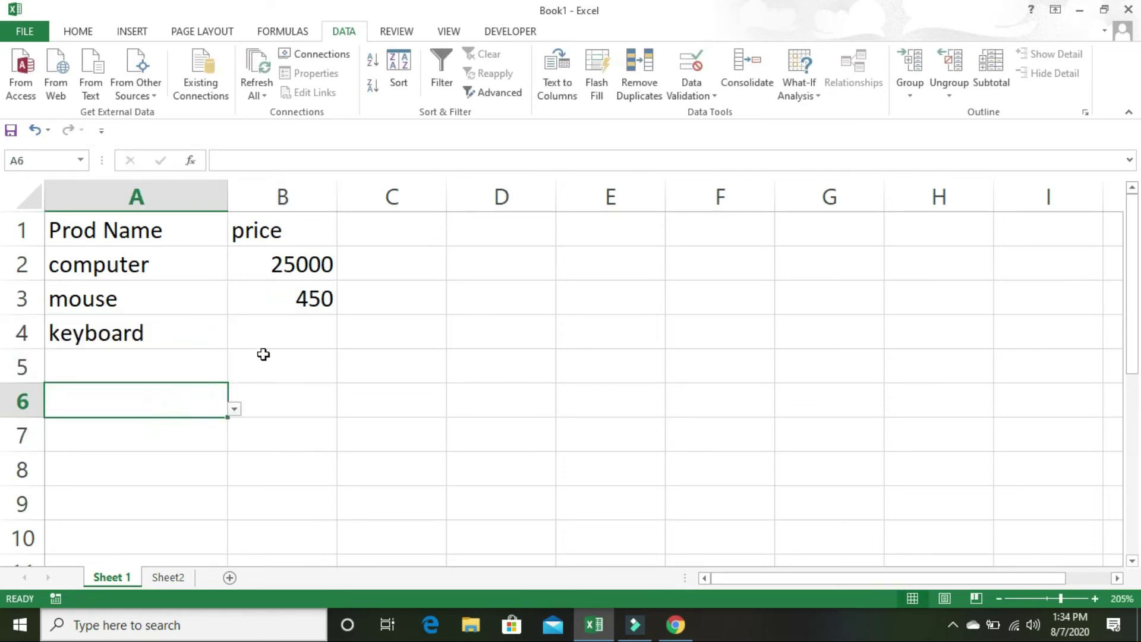
pyautogui.click(283, 334)
pyautogui.write('750')
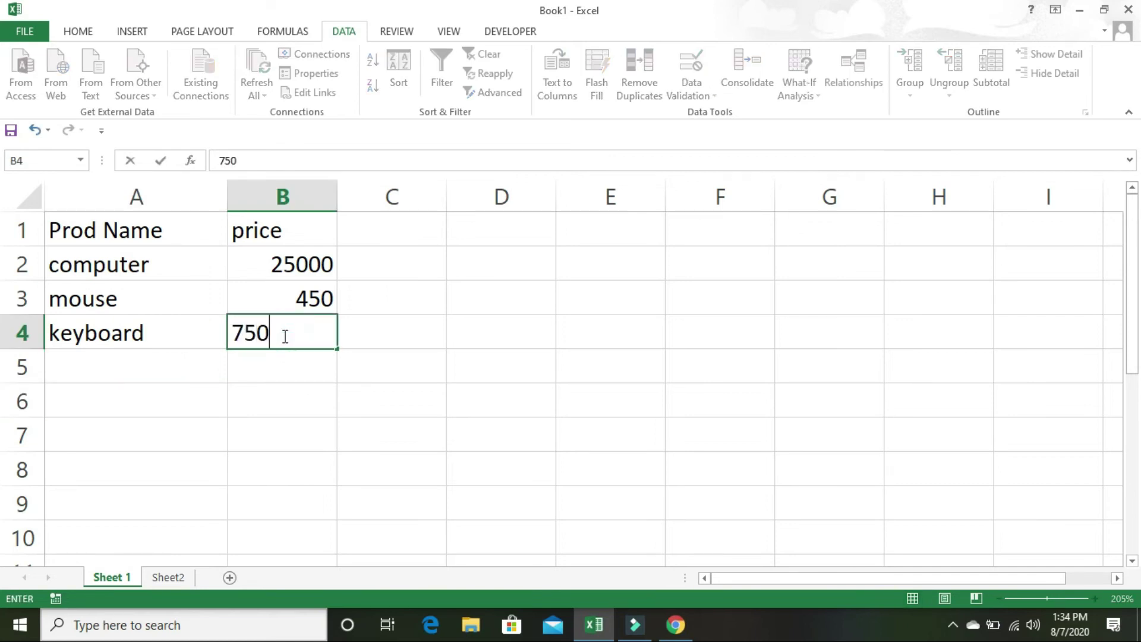
pyautogui.press('Return')
# Review the source product list on Sheet2 and return to Sheet 1.
pyautogui.click(180, 267)
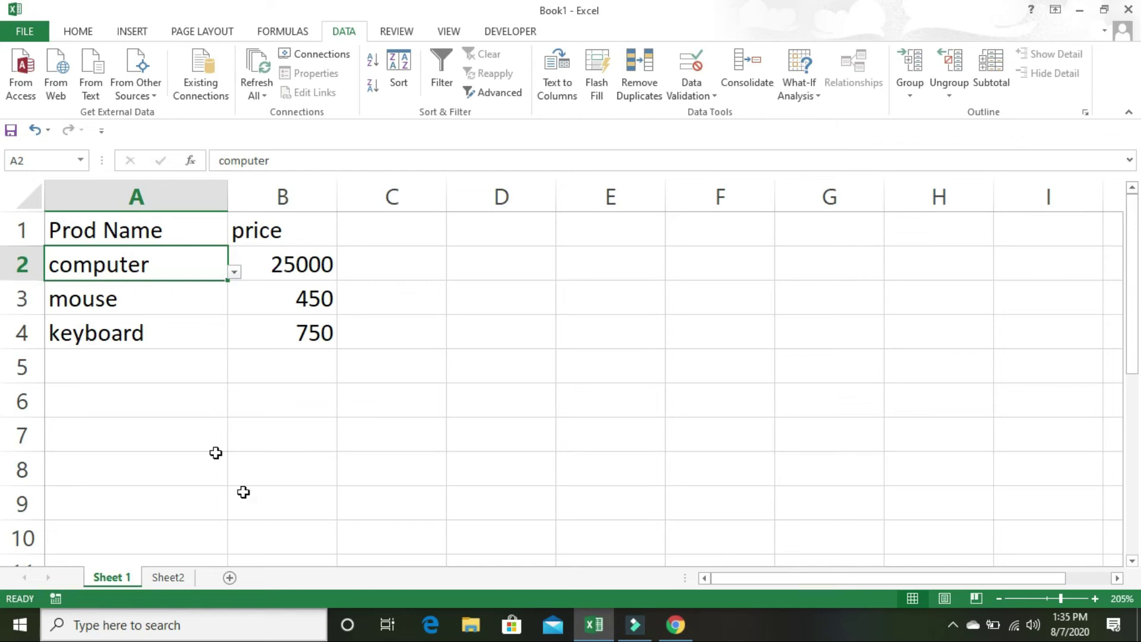
pyautogui.doubleClick(168, 577)
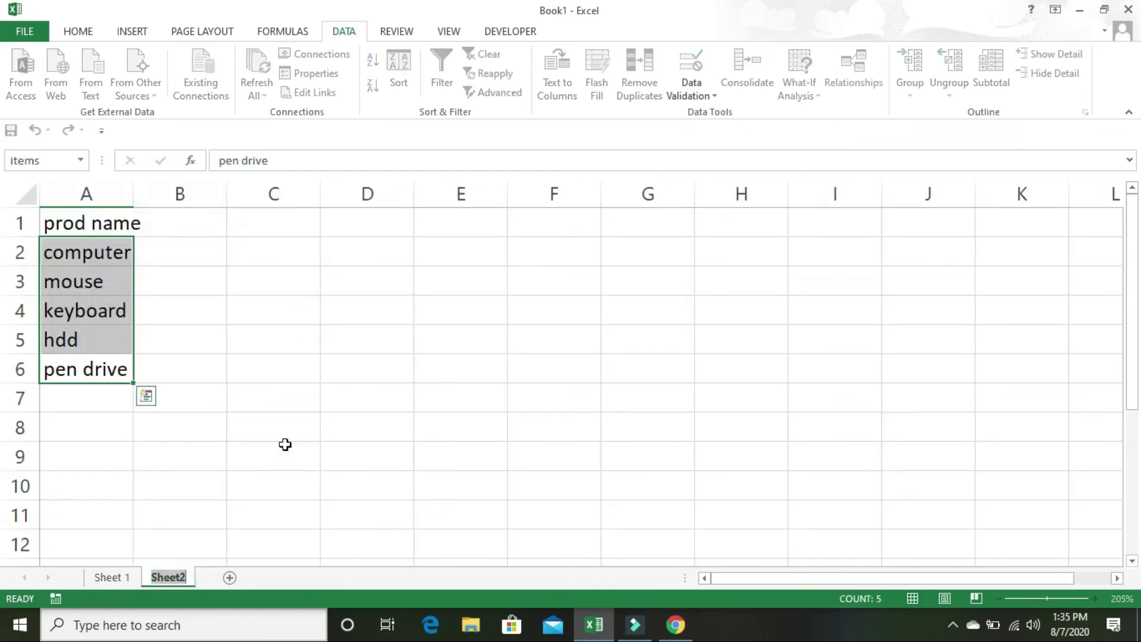
pyautogui.click(113, 577)
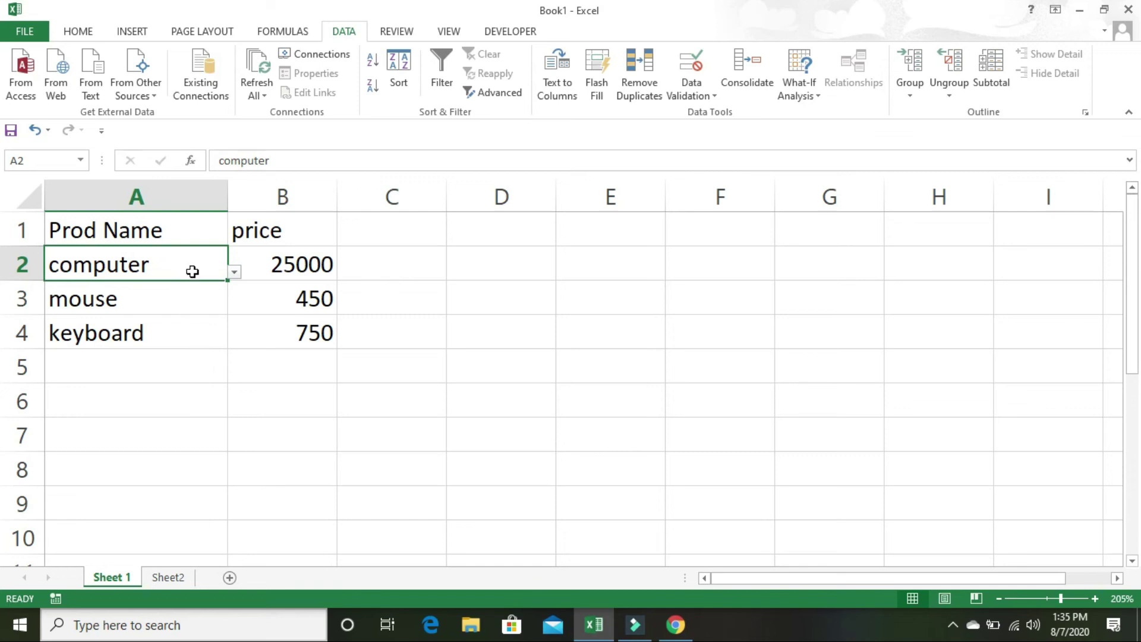
# Change the product in cell A2 to "pen drive" using its drop-down list.
pyautogui.click(233, 272)
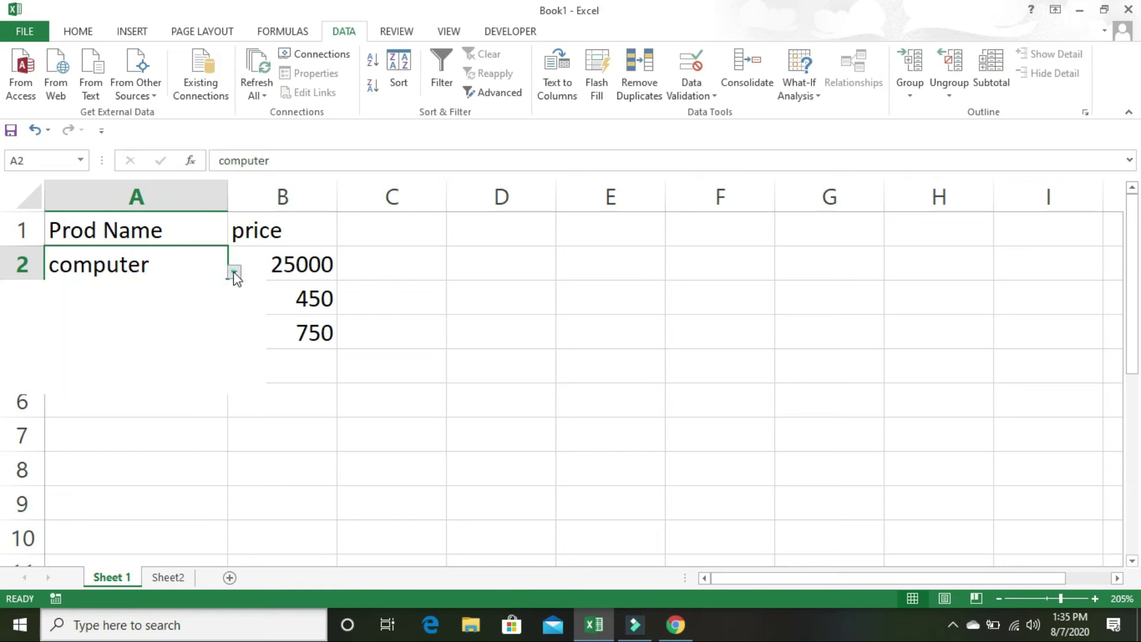
pyautogui.click(235, 272)
pyautogui.click(236, 272)
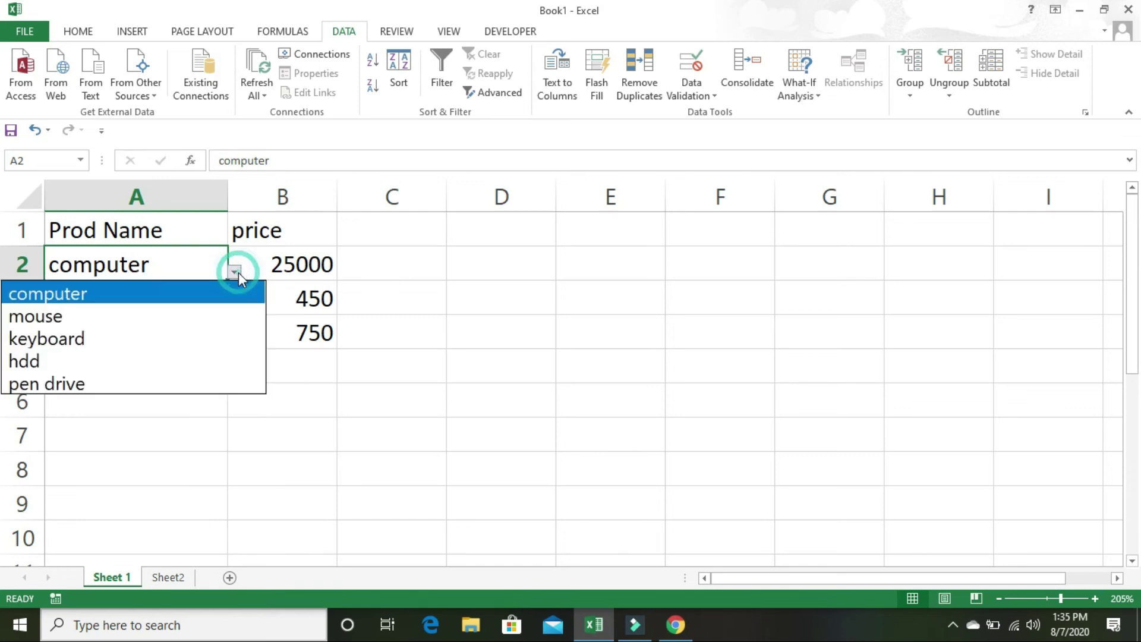
pyautogui.click(90, 386)
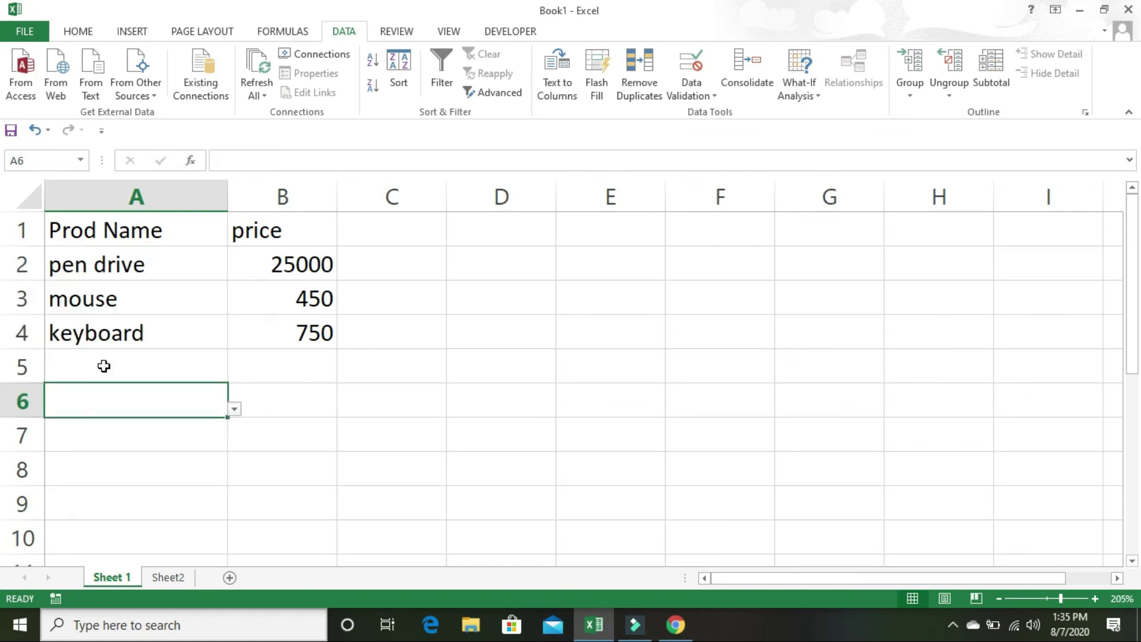
pyautogui.click(141, 271)
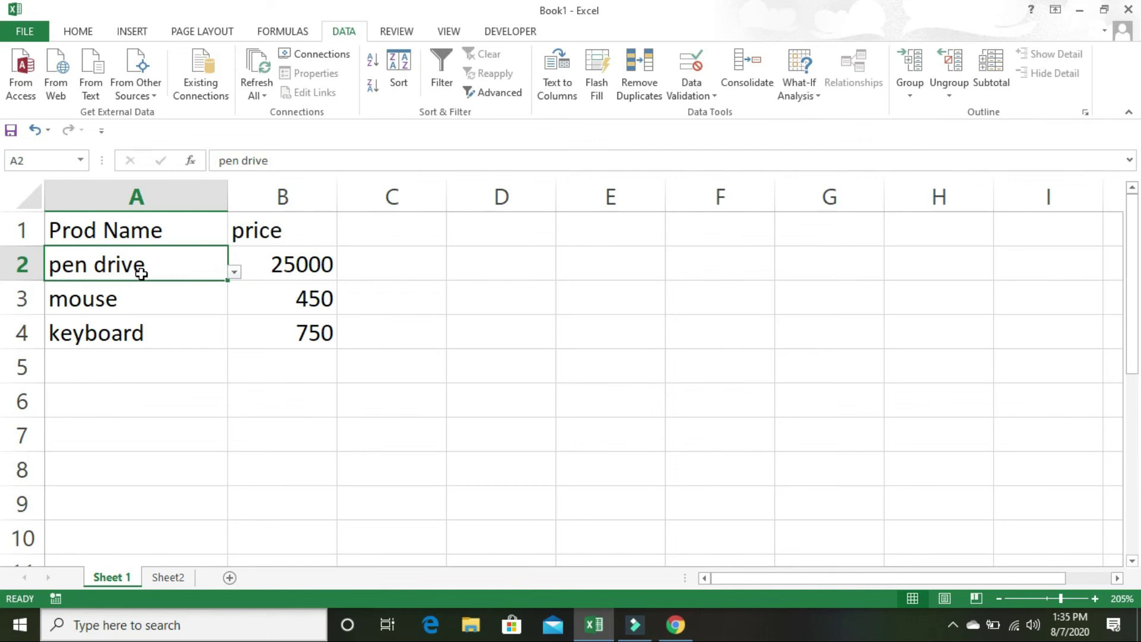
# Add a new blank worksheet to the workbook.
pyautogui.click(230, 576)
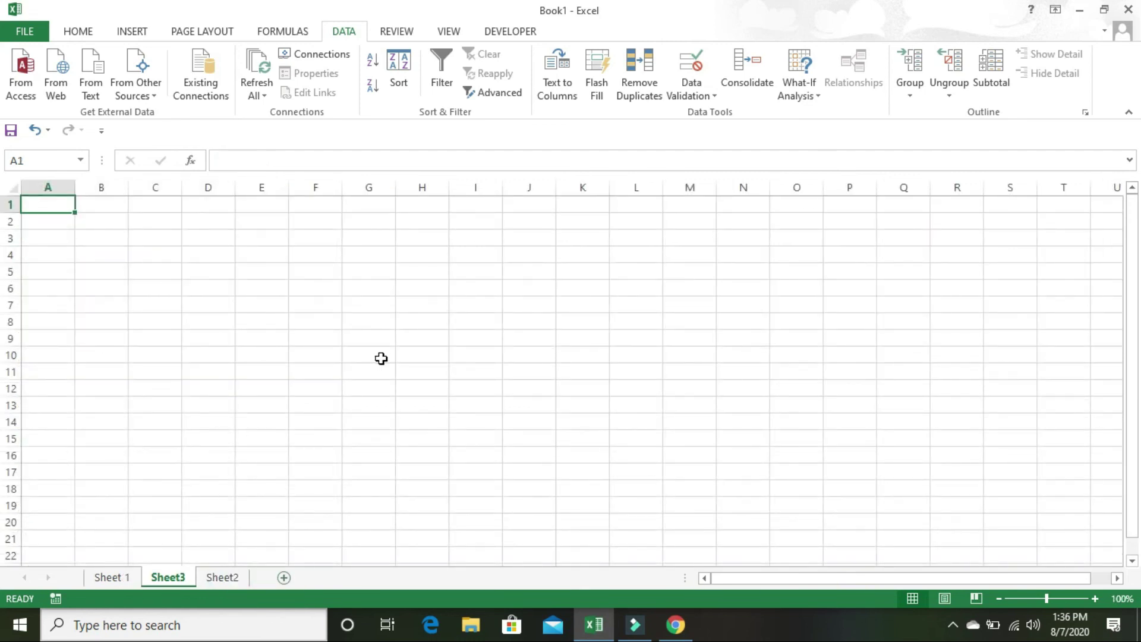
pyautogui.scroll(7, 395, 366)
pyautogui.scroll(1, 396, 367)
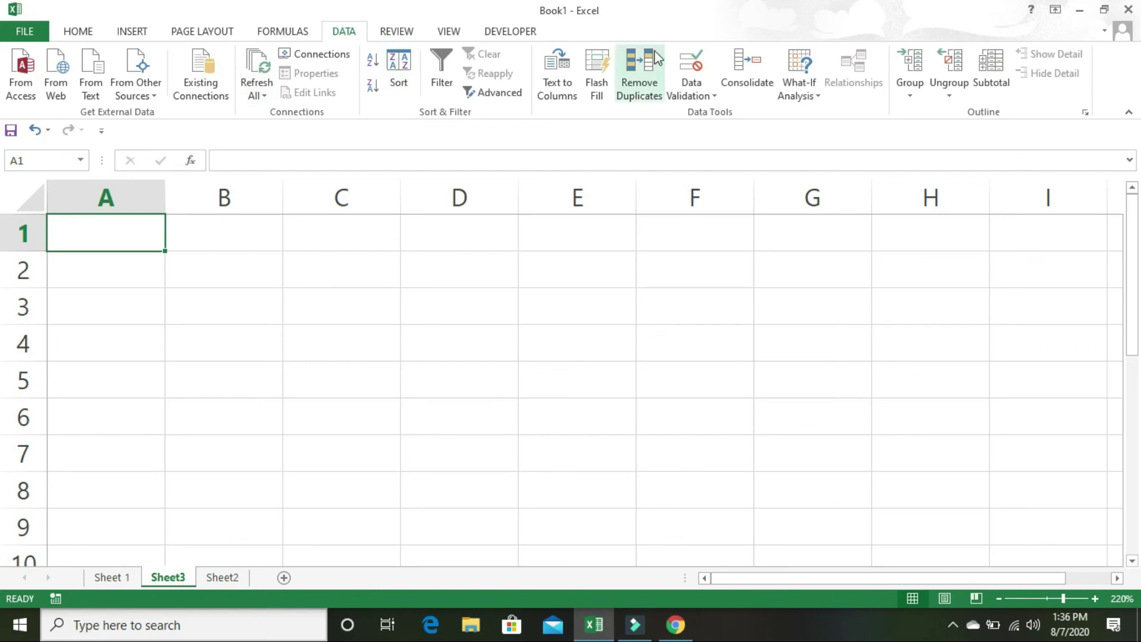
# Add list validation to cell A1 with the source "yes, no" and choose "yes" from its drop-down list.
pyautogui.click(698, 66)
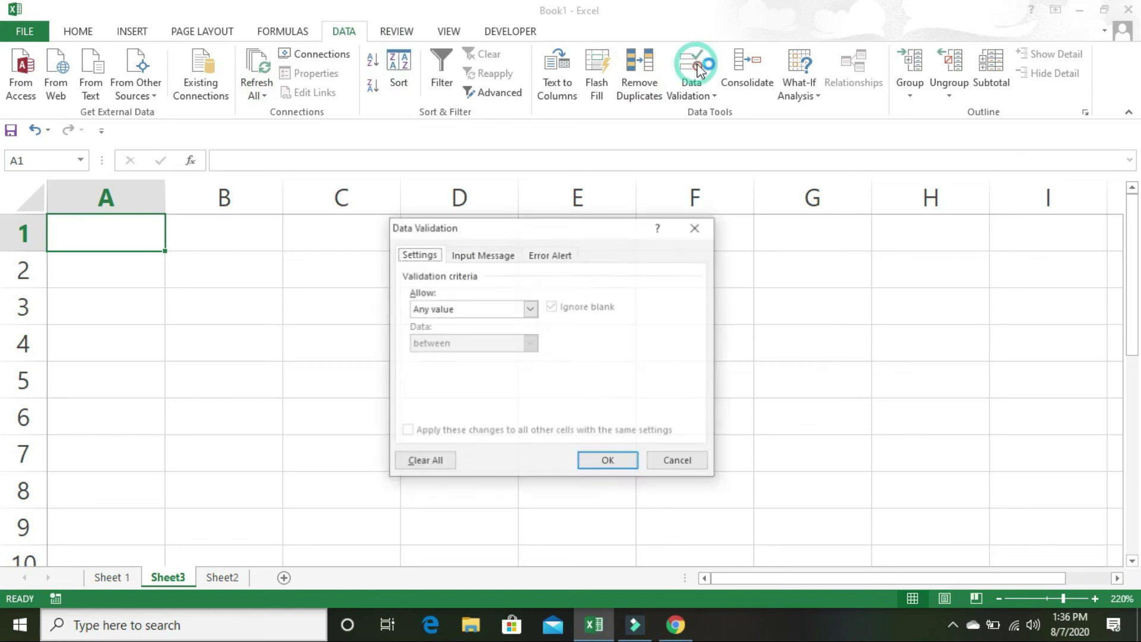
pyautogui.click(449, 310)
pyautogui.click(449, 311)
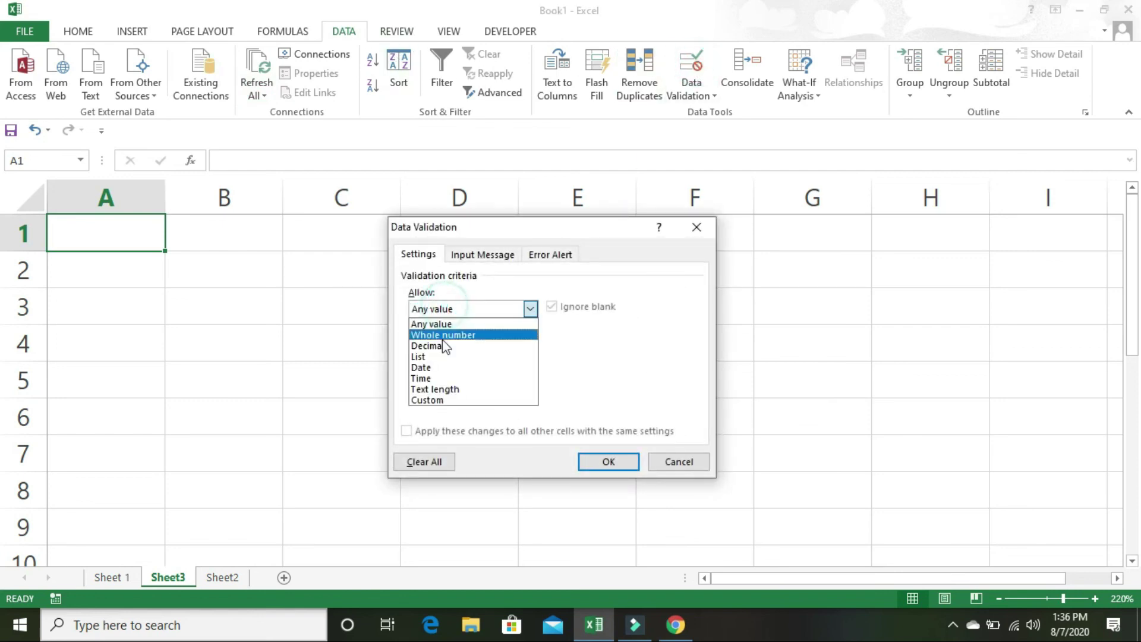
pyautogui.click(437, 357)
pyautogui.click(439, 377)
pyautogui.click(439, 379)
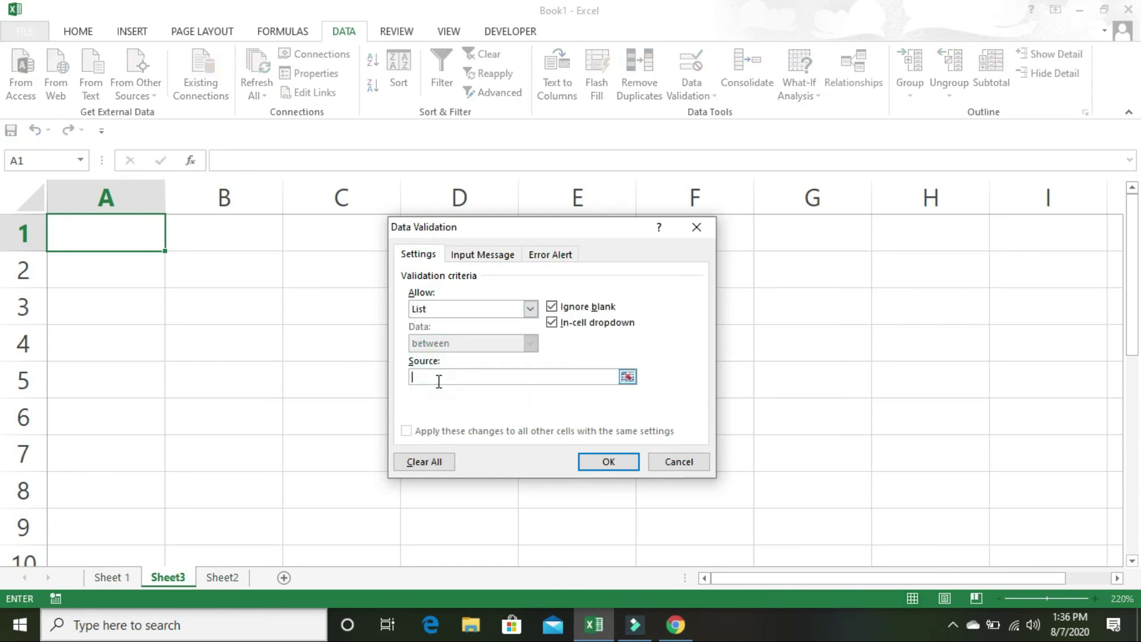
pyautogui.write('yes, no')
pyautogui.press('Return')
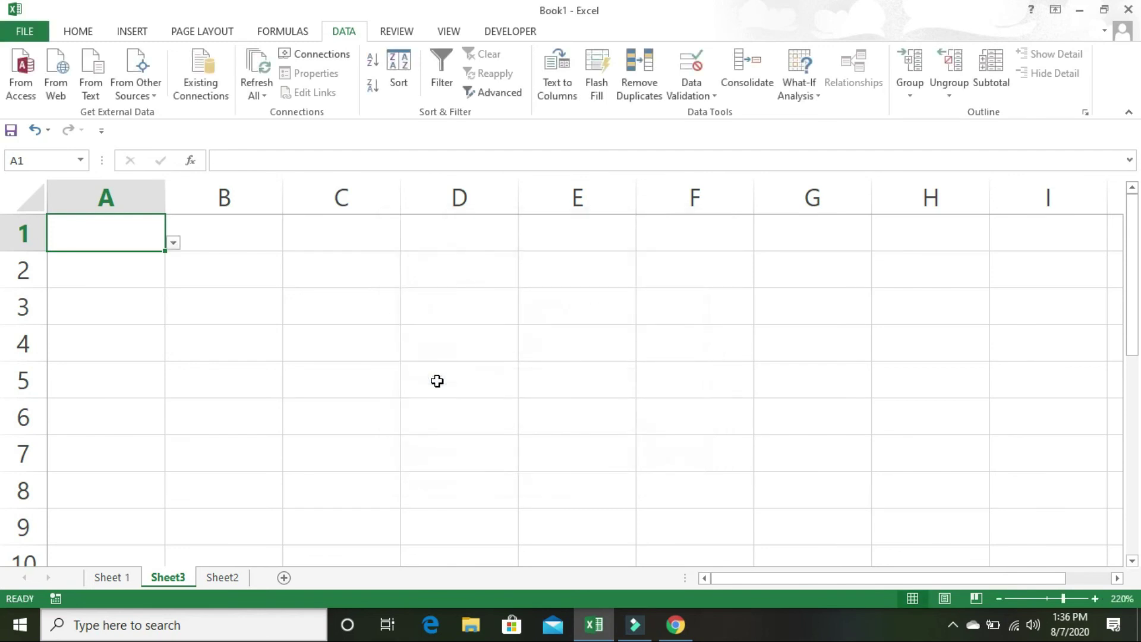
pyautogui.click(173, 242)
pyautogui.click(152, 272)
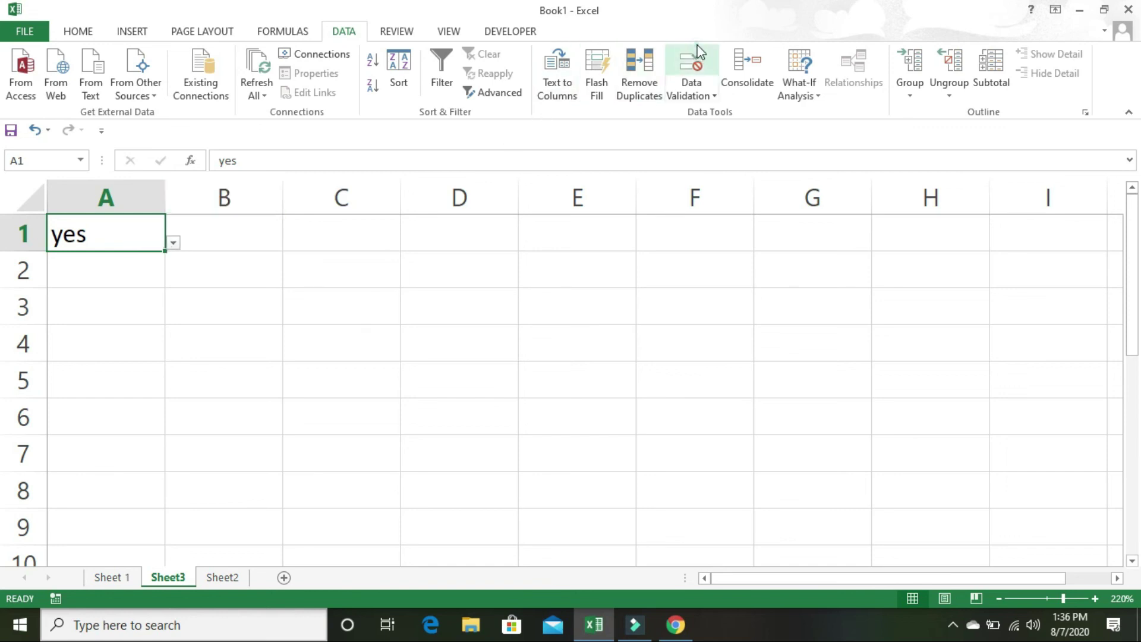
# Replace the source entries of cell A1's list validation with "male" and "female".
pyautogui.click(690, 69)
pyautogui.click(458, 380)
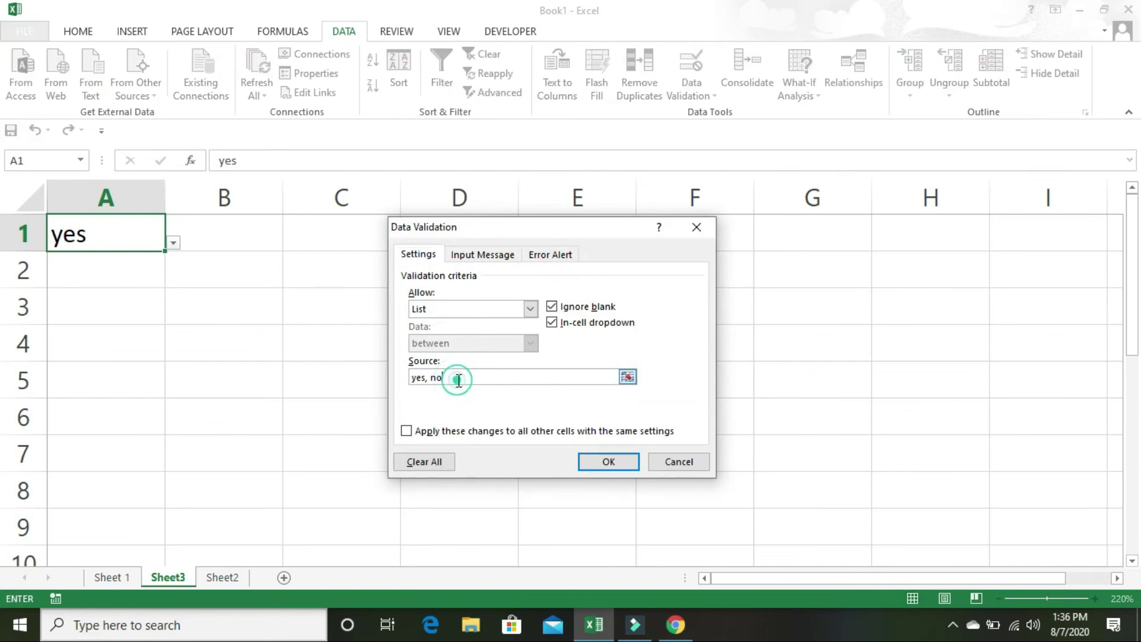
pyautogui.doubleClick(458, 380)
pyautogui.press('BackSpace')
pyautogui.press('BackSpace')
pyautogui.press('BackSpace')
pyautogui.press('BackSpace')
pyautogui.press('BackSpace')
pyautogui.press('BackSpace')
pyautogui.write('m')
pyautogui.click(605, 462)
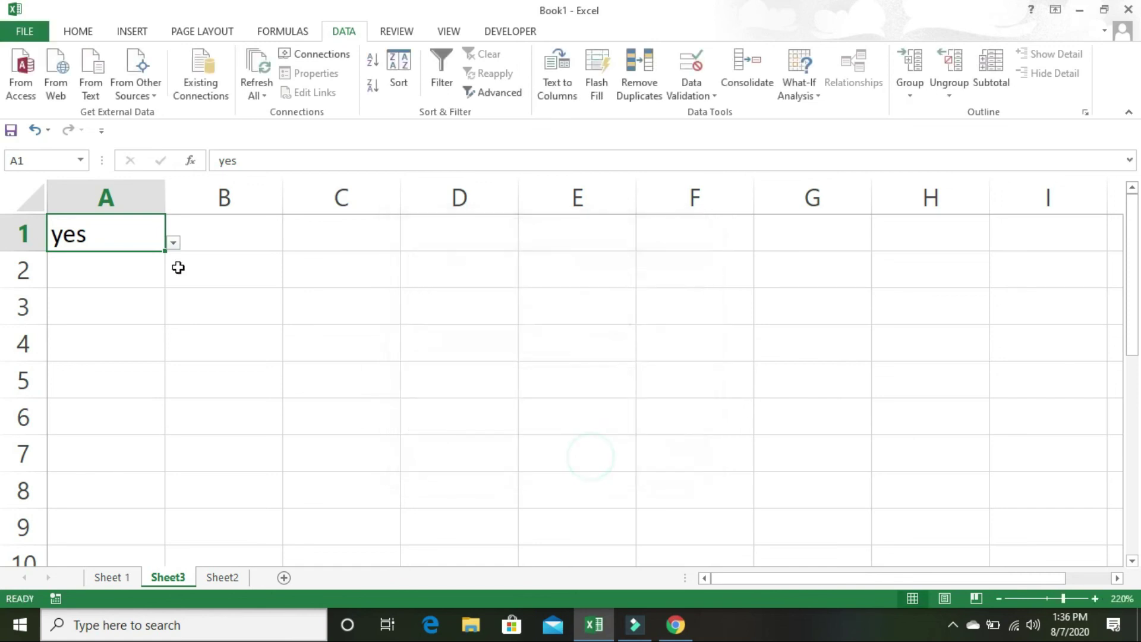
# Open the drop-down list in cell A1 to check its options.
pyautogui.click(236, 260)
pyautogui.click(135, 234)
pyautogui.click(173, 242)
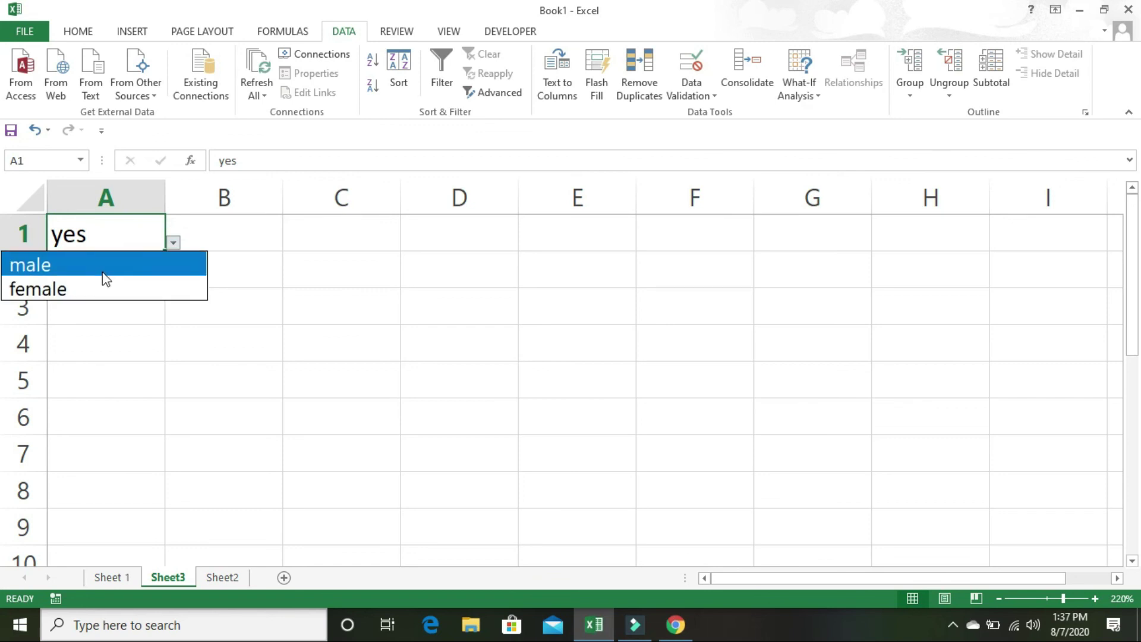